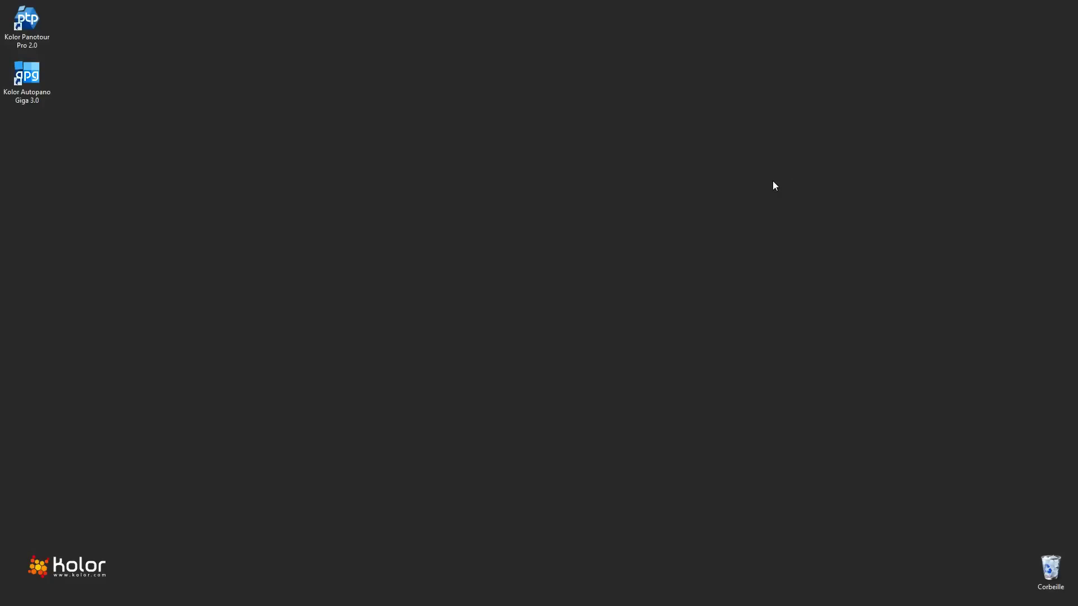
- Check the eight photos in the jpg folder, then return to LivePano and select MVI_4391.MOV
key("k")
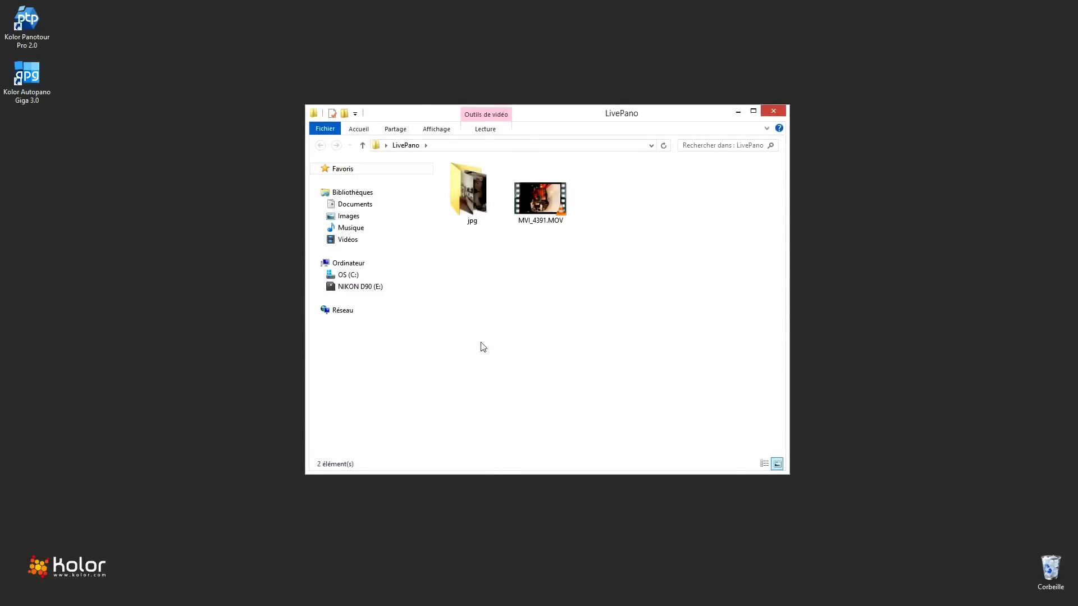
double_click(468, 200)
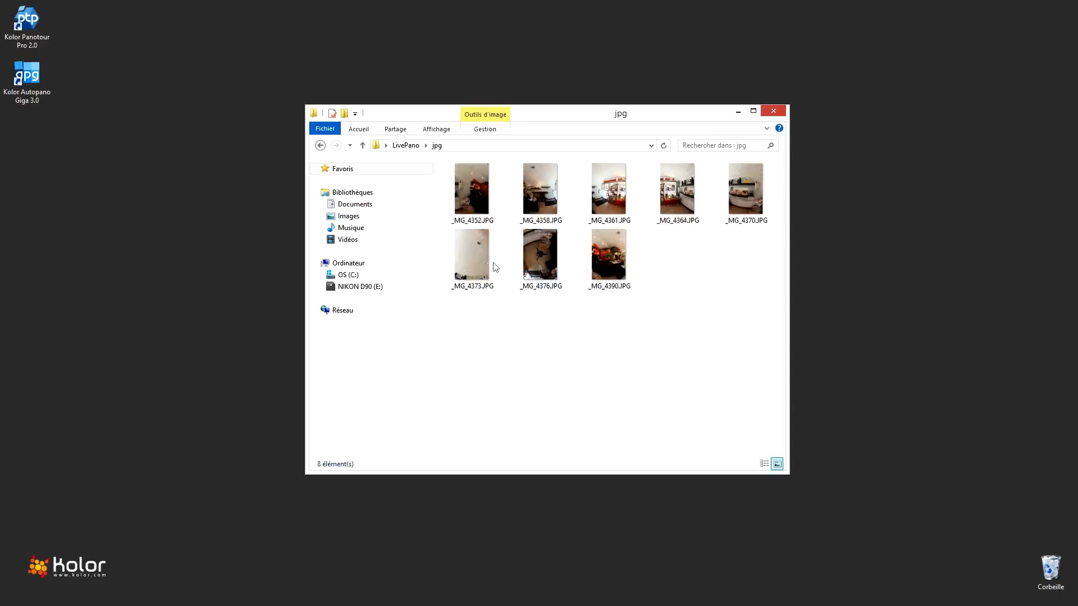
left_click(362, 145)
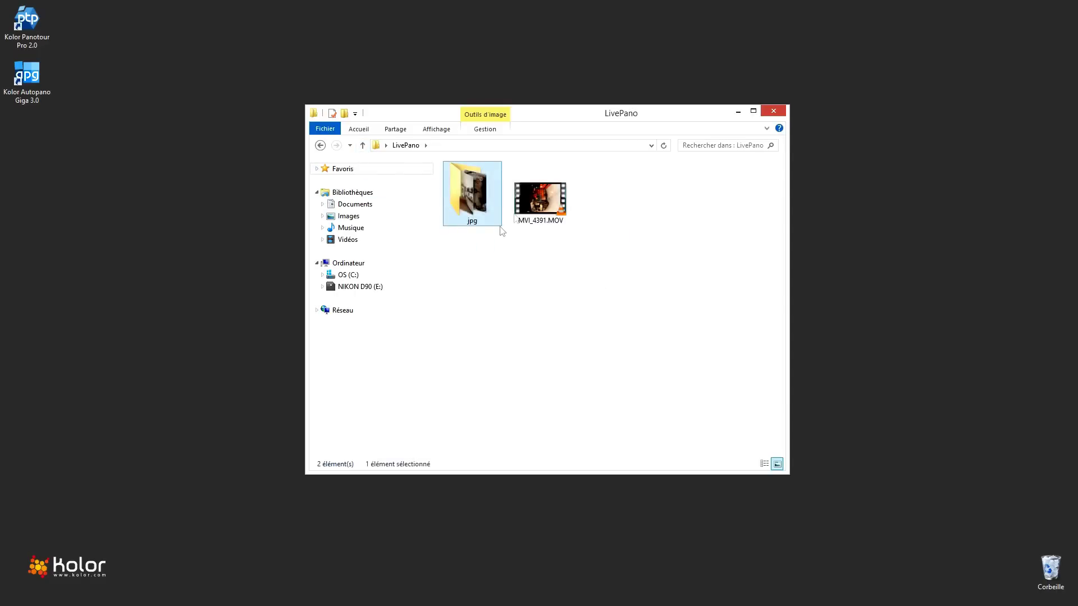
left_click(537, 206)
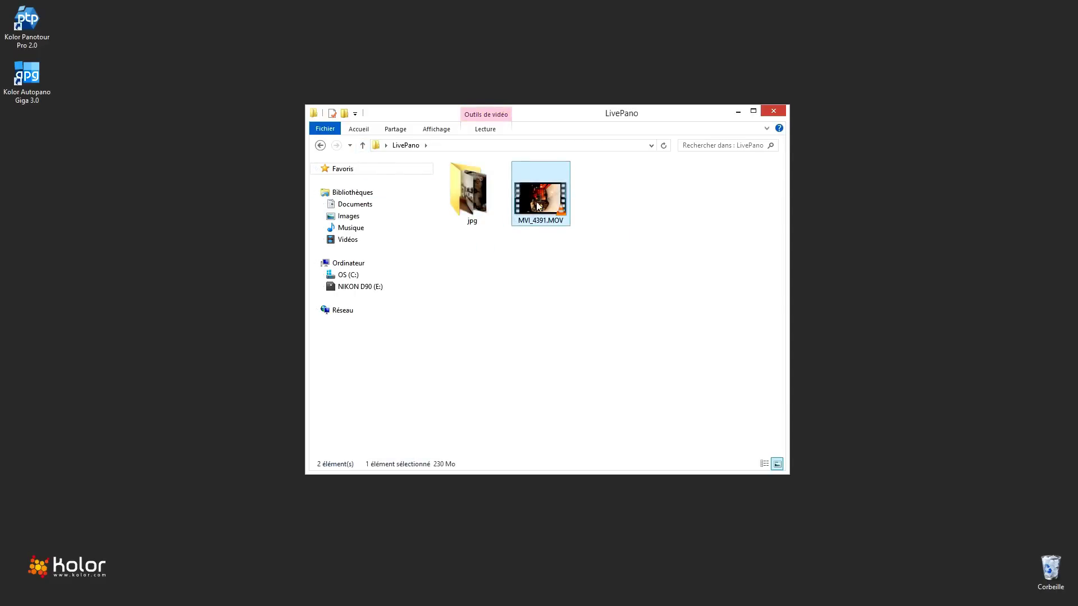
- Play MVI_4391.MOV, pause at 00:02, save the frame as vlcsnap-00001.jpg, and close VLC
double_click(536, 203)
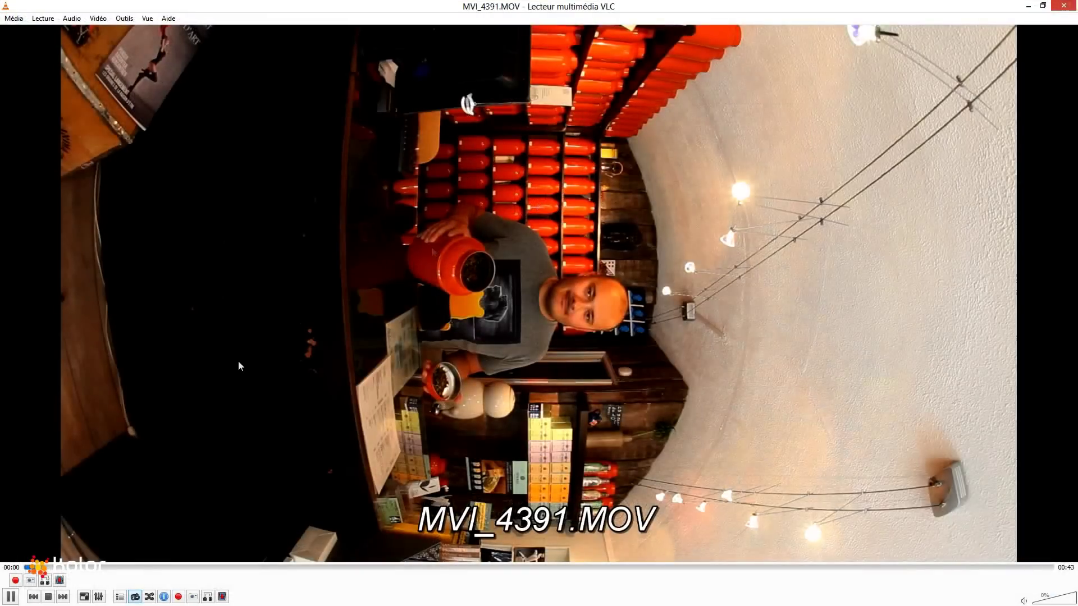
left_click(11, 599)
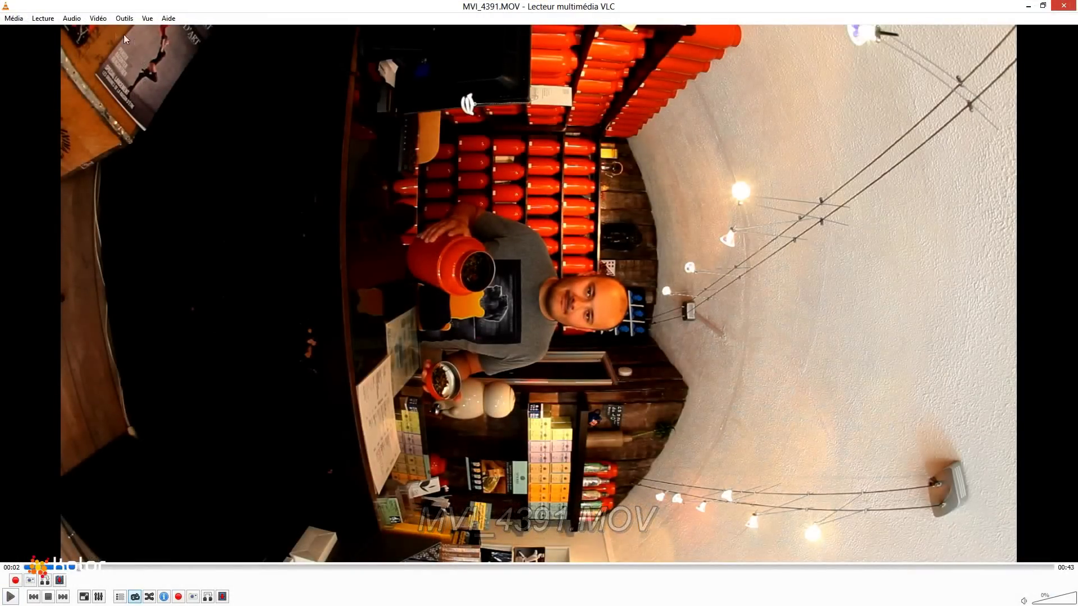
left_click(103, 20)
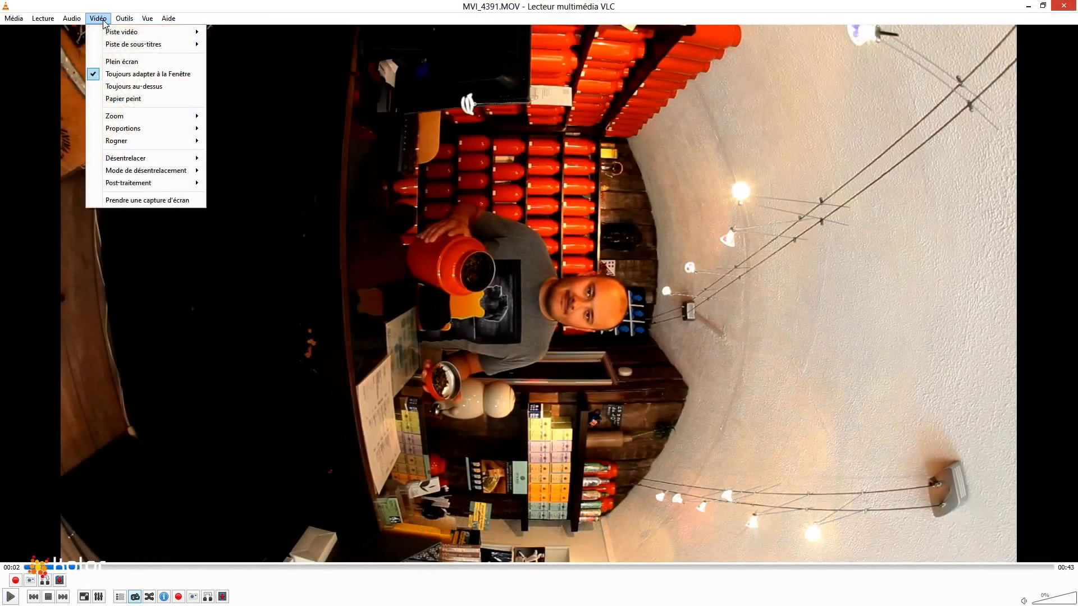
left_click(159, 201)
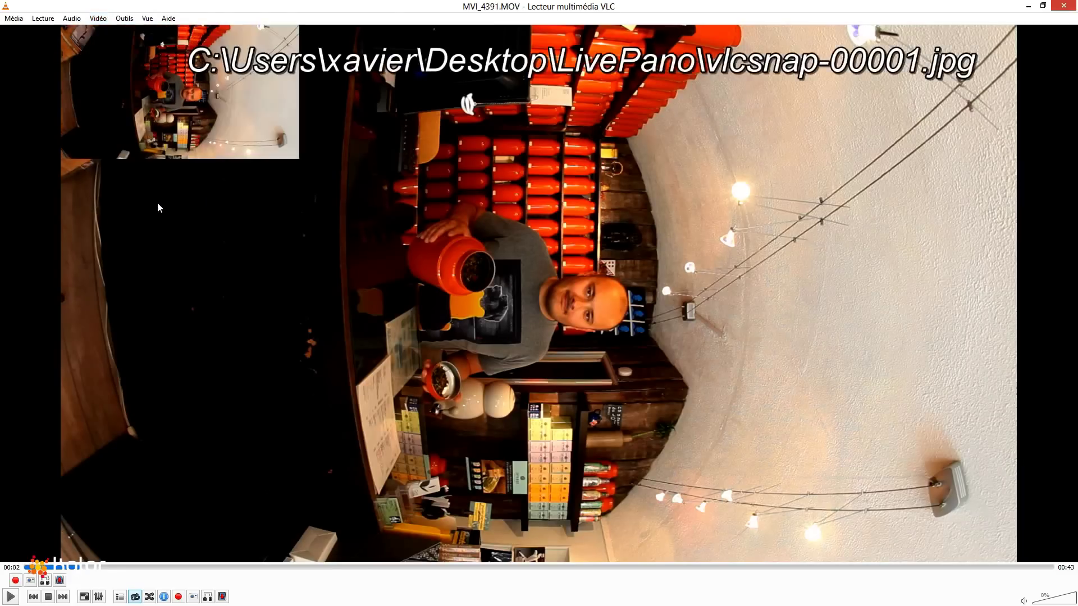
left_click(1064, 6)
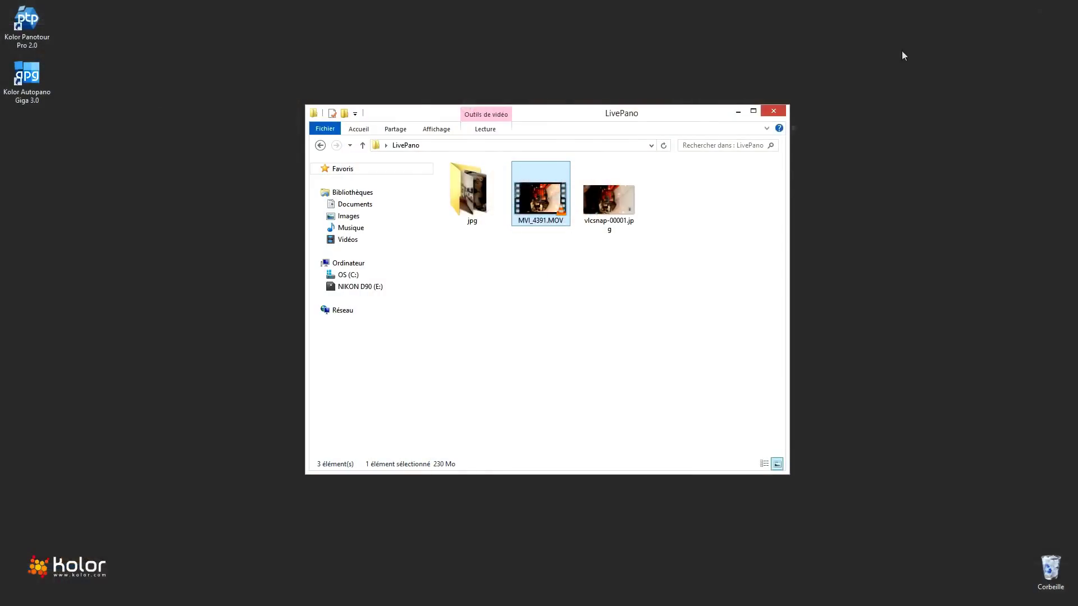
- Move vlcsnap-00001.jpg into the jpg folder and run Détecter panorama(s) dans jpg on it
left_click(612, 214)
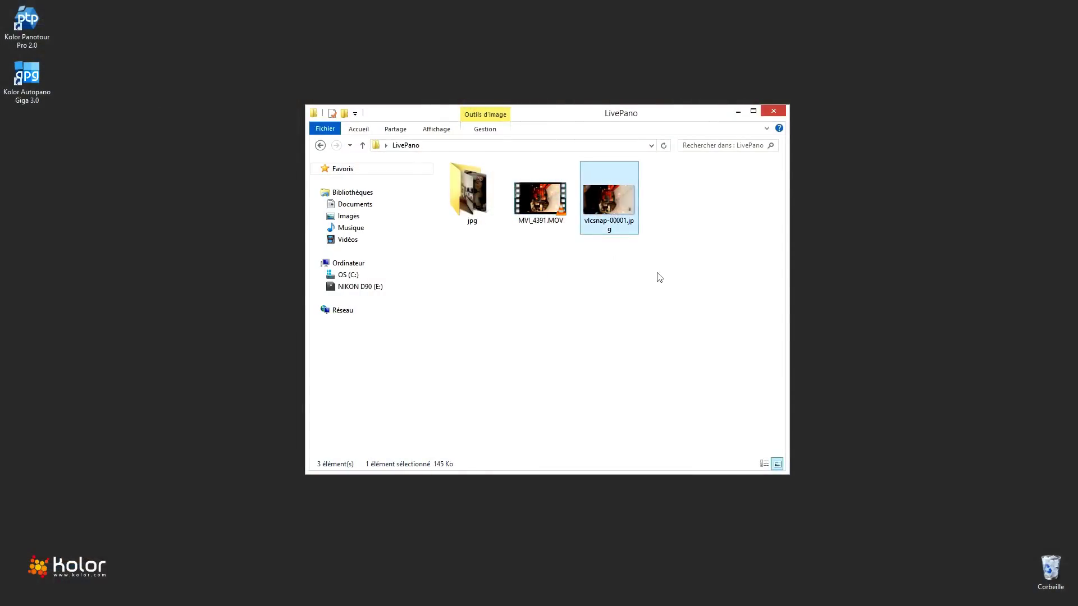
left_click_drag(606, 203, 469, 209)
double_click(467, 209)
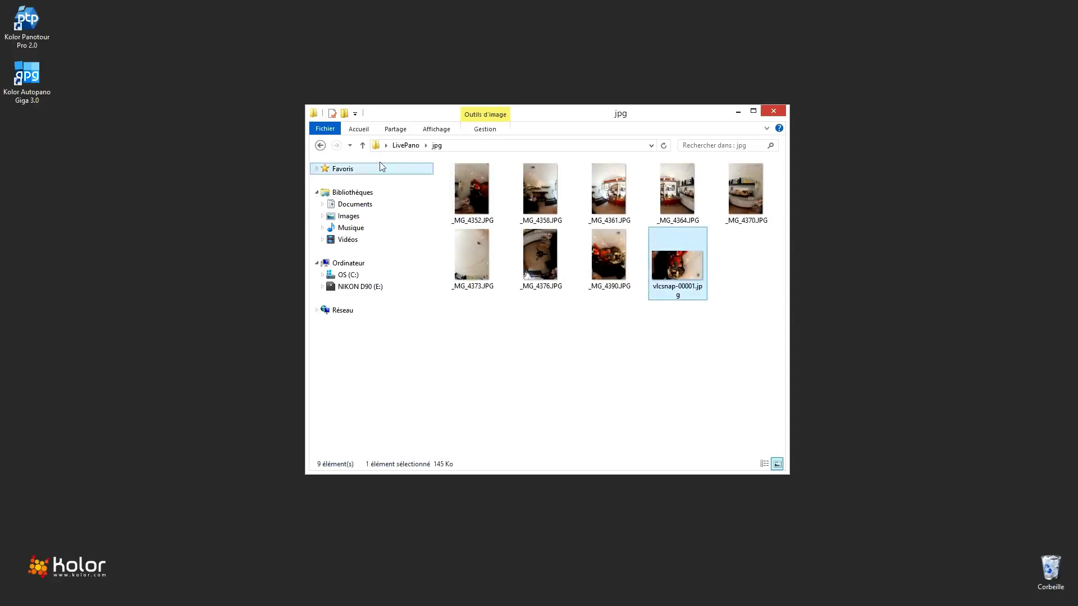
left_click(363, 145)
right_click(477, 201)
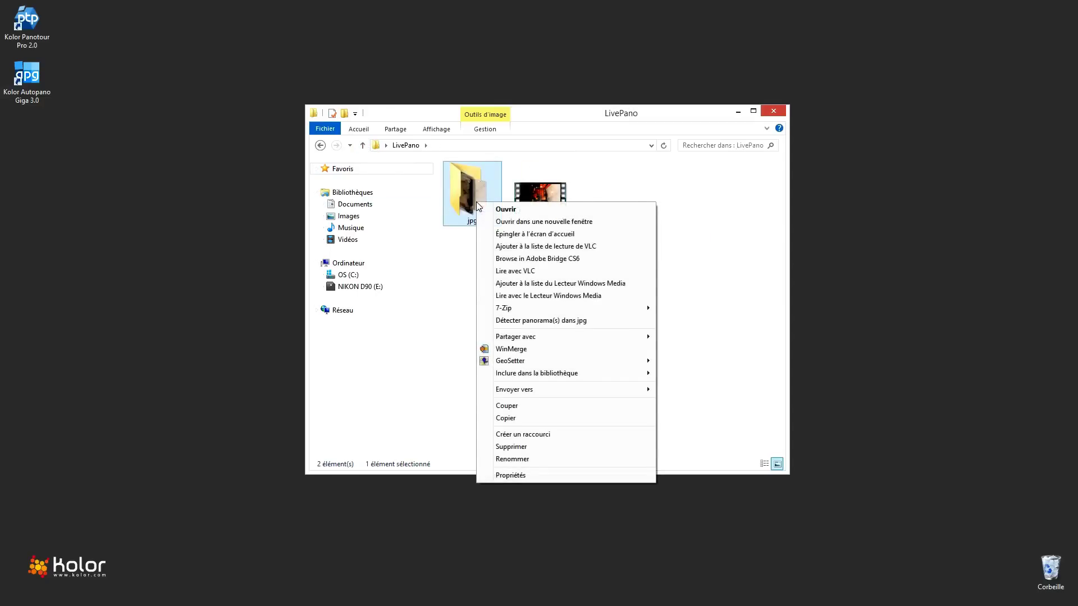
left_click(516, 320)
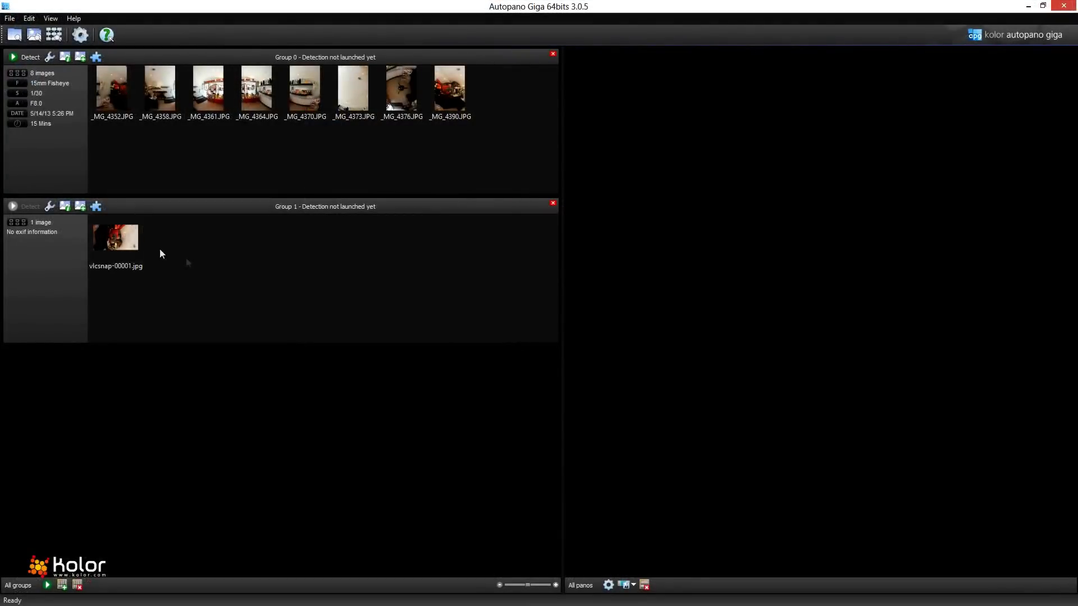
- Move the vlcsnap-00001.jpg thumbnail into Group 0 and delete the empty Group 1
left_click_drag(115, 238, 335, 160)
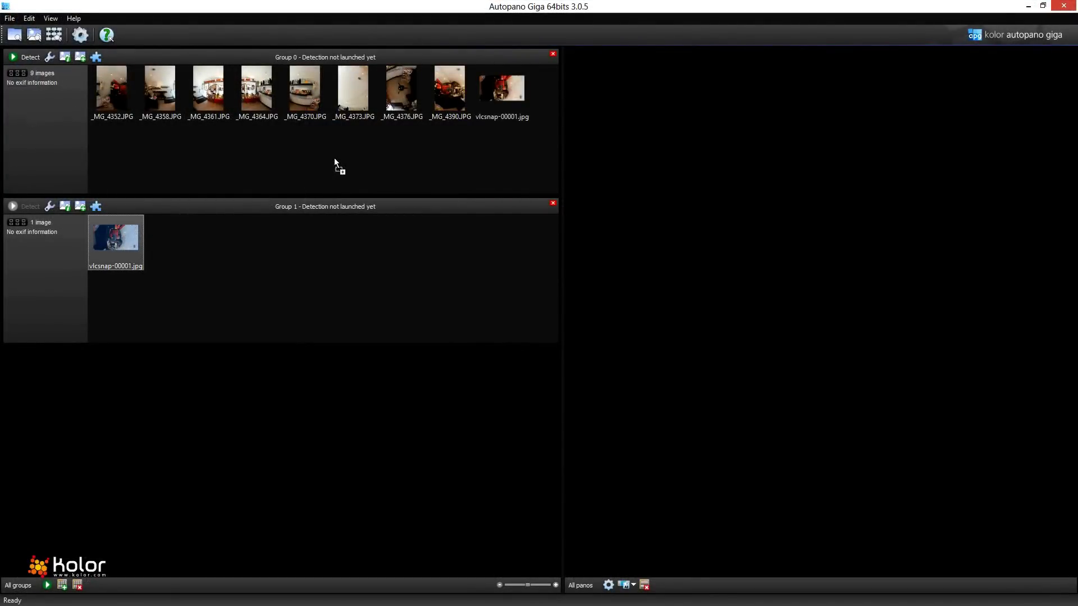
left_click(554, 203)
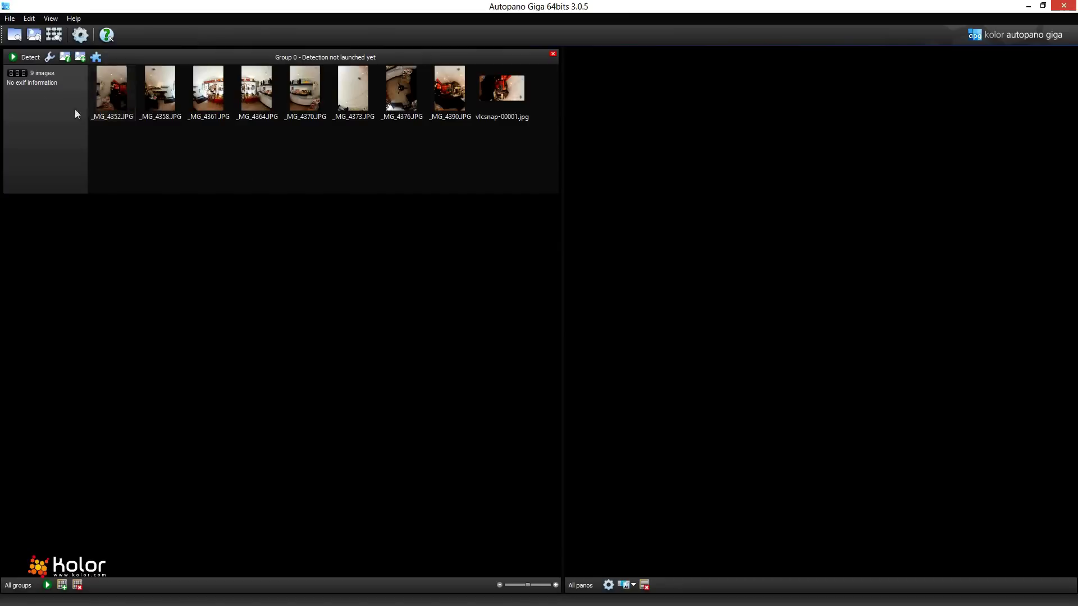
- In Group 0's image properties, change vlcsnap-00001.jpg's lens type to Fisheye and apply
left_click(66, 56)
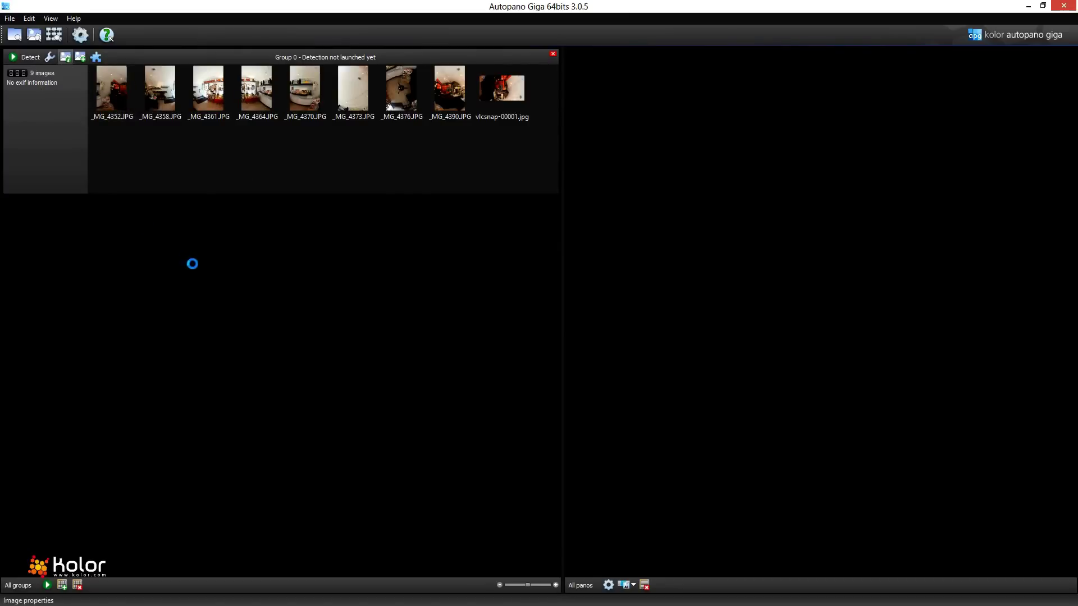
left_click(249, 368)
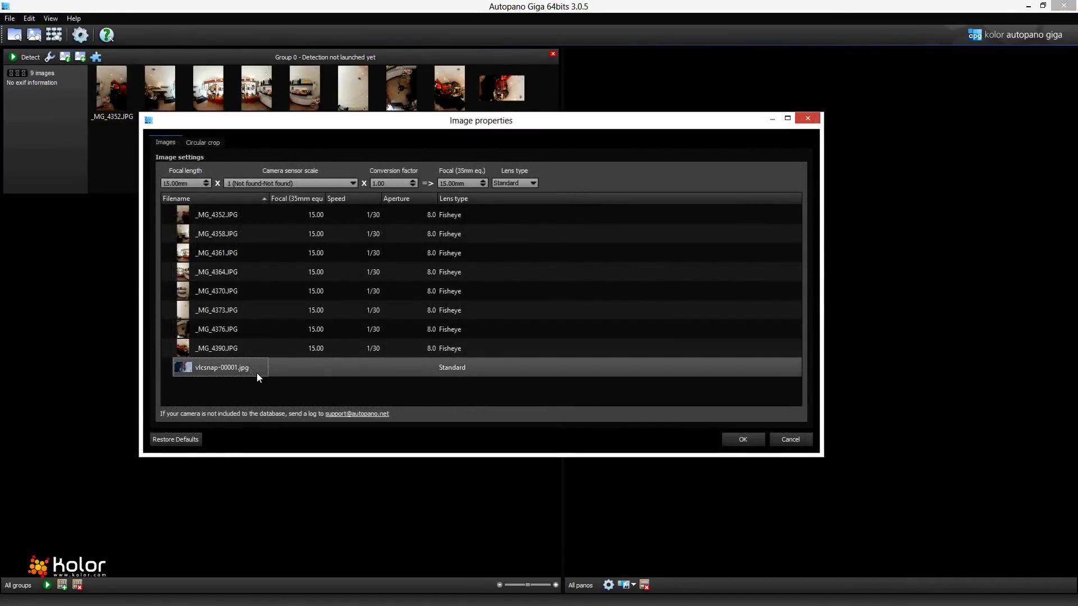
left_click(452, 373)
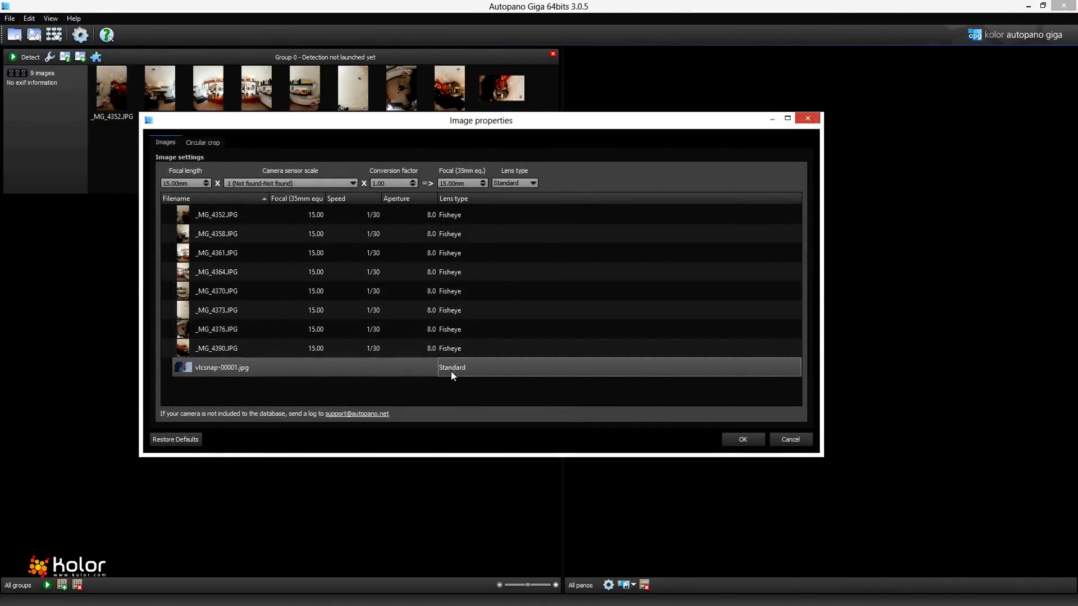
left_click(486, 369)
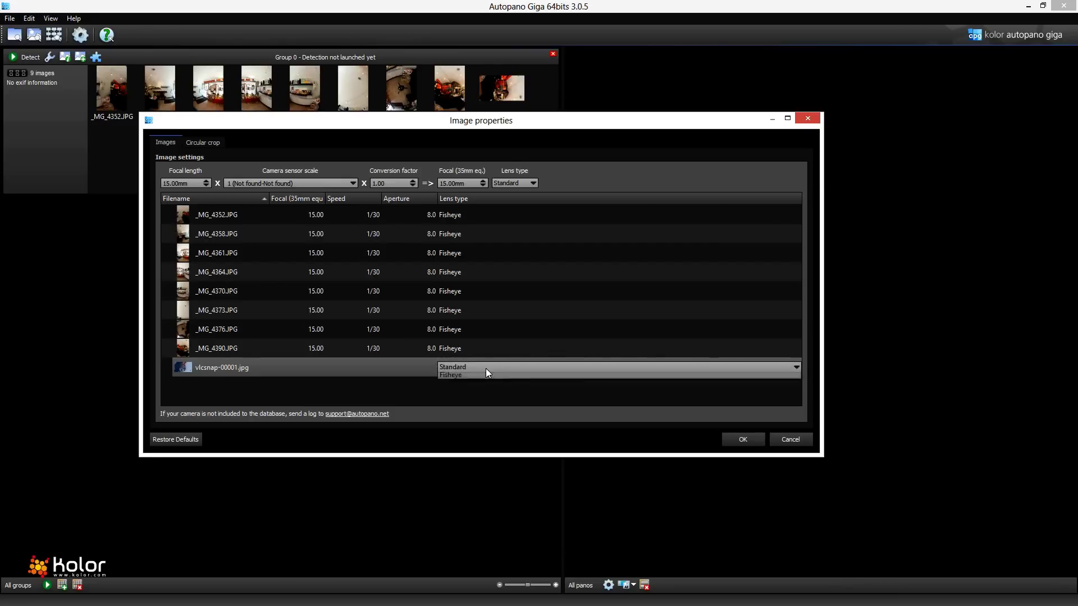
left_click(468, 384)
left_click(312, 369)
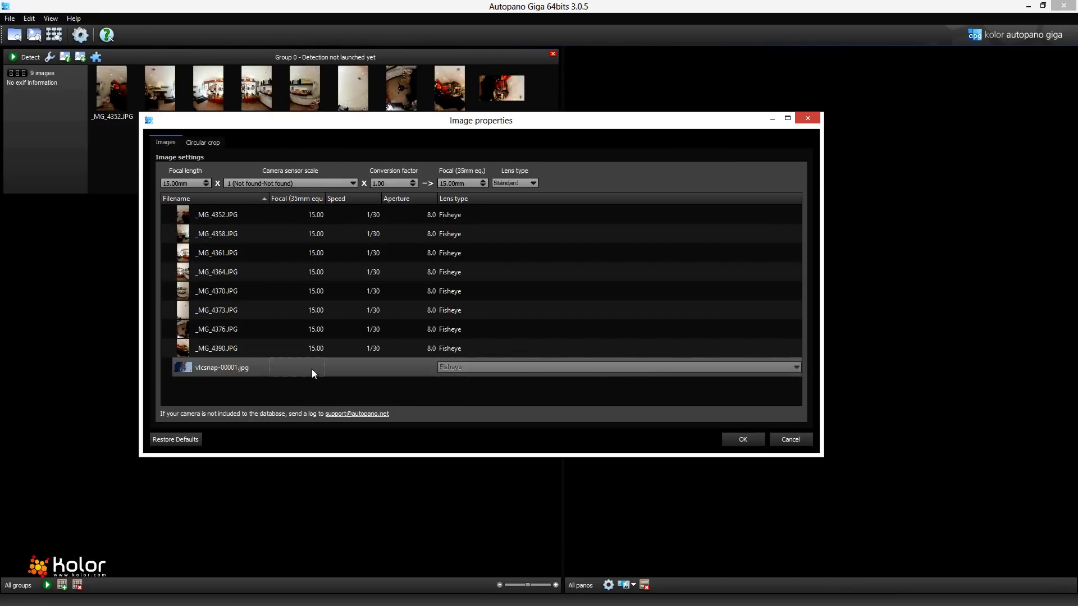
left_click(741, 440)
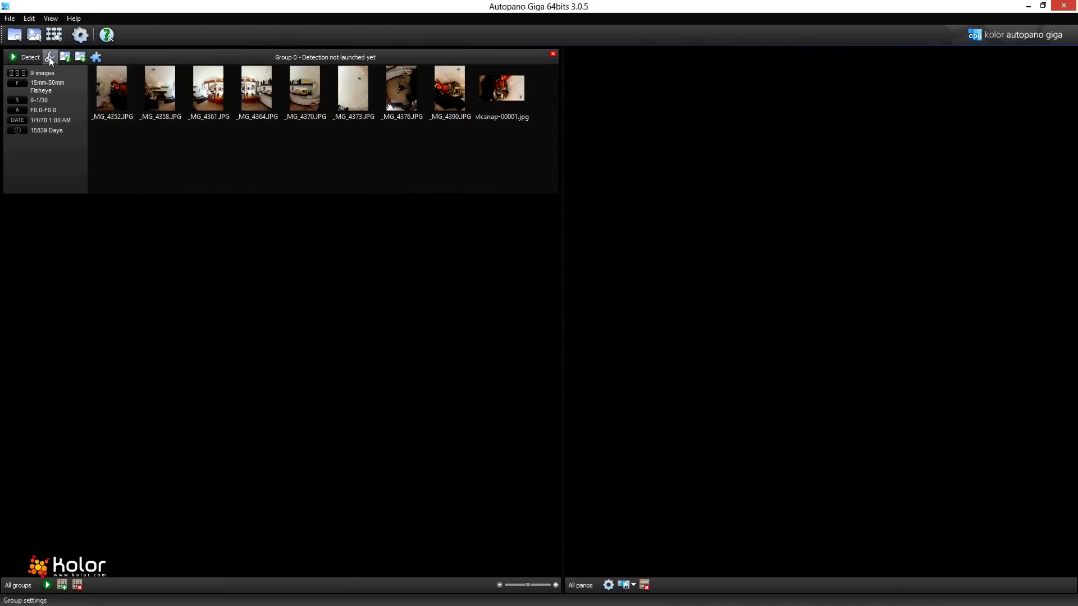
- Run detection on Group 0 to build jpg_LivePano.pano, 9 images, 15184 x 7592 spherical
left_click(29, 57)
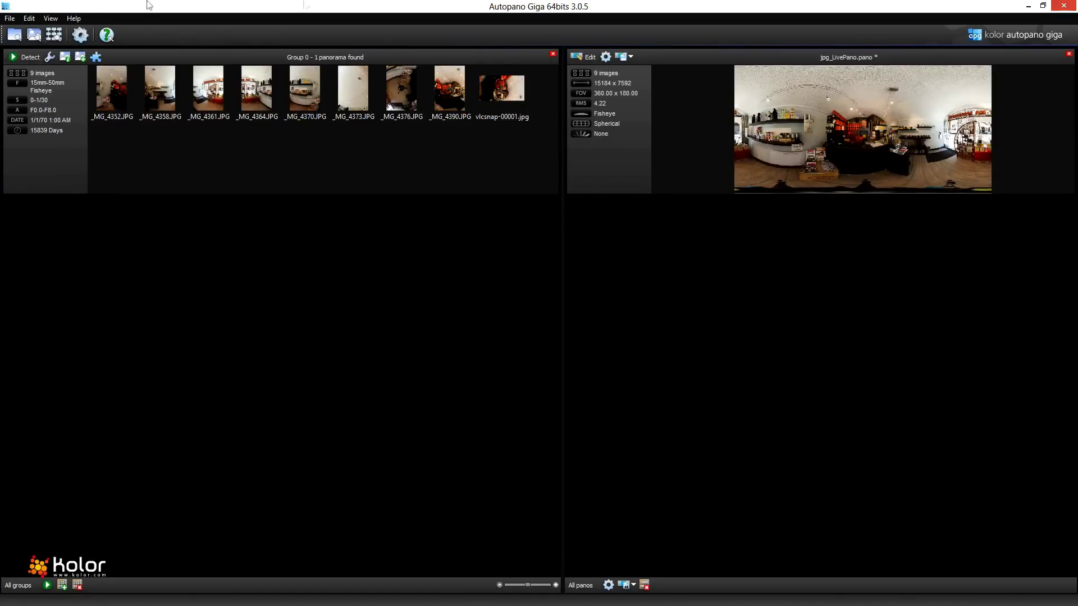
- Open jpg_LivePano in the editor and toggle the source-image number markers on and off
left_click(584, 58)
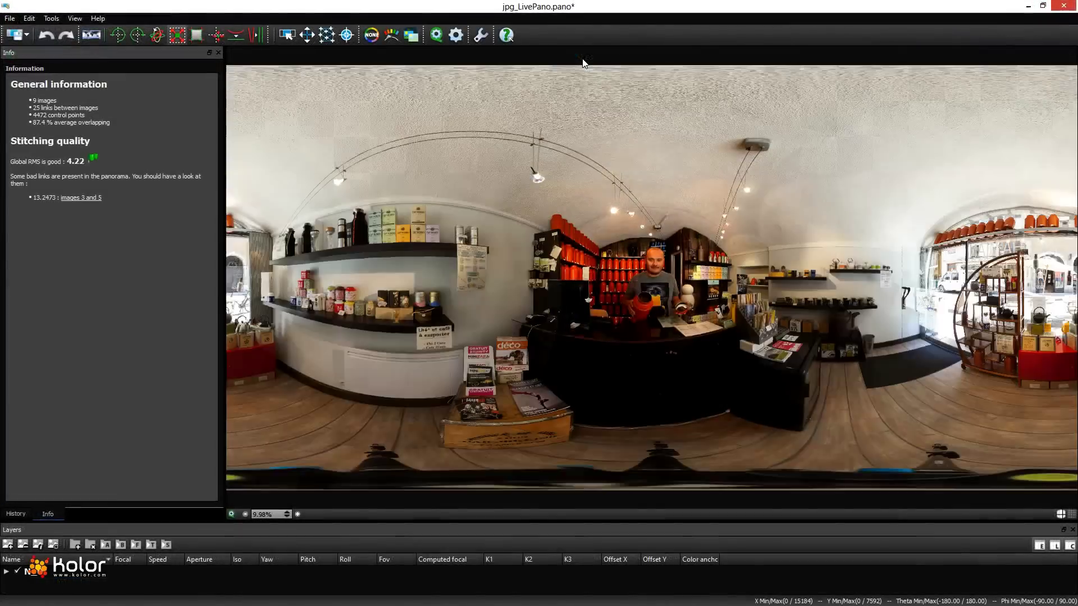
left_click(286, 37)
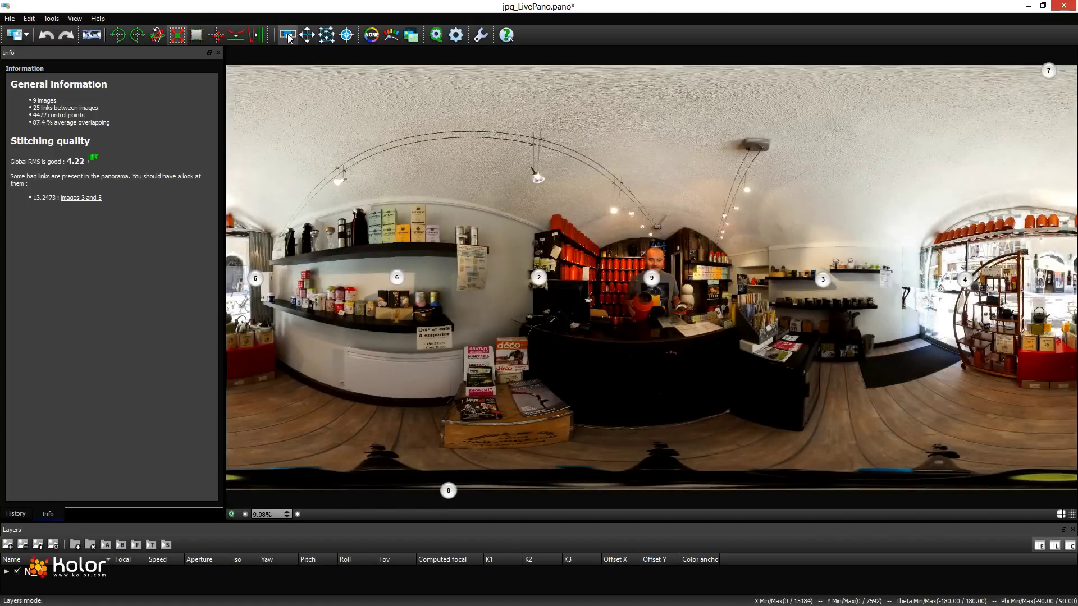
left_click(287, 34)
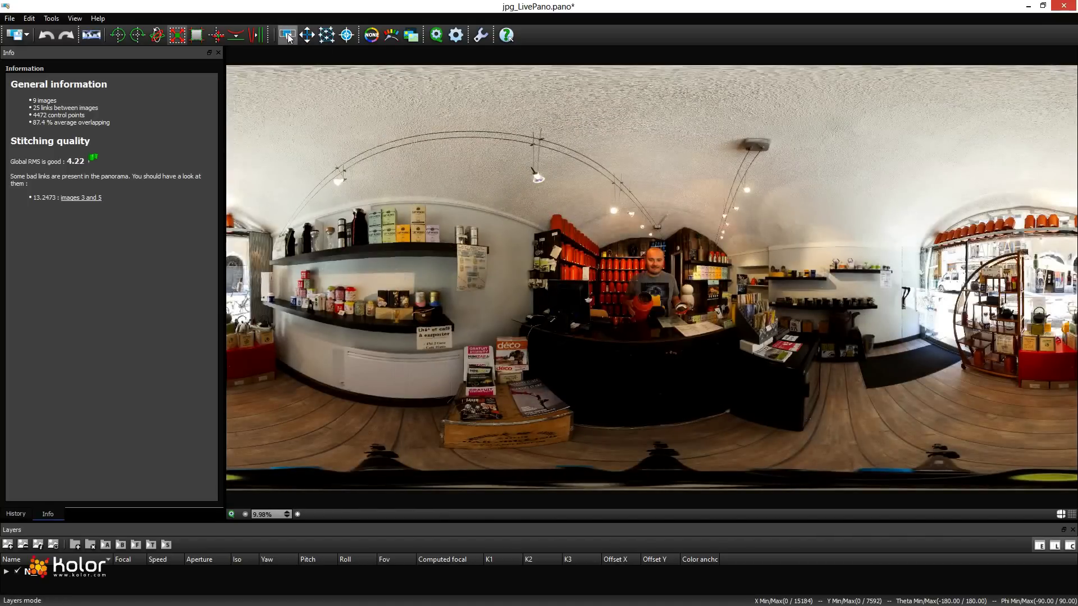
- Mark the door and pillar edges as vertical lines, then enlarge the Layers panel
left_click(254, 36)
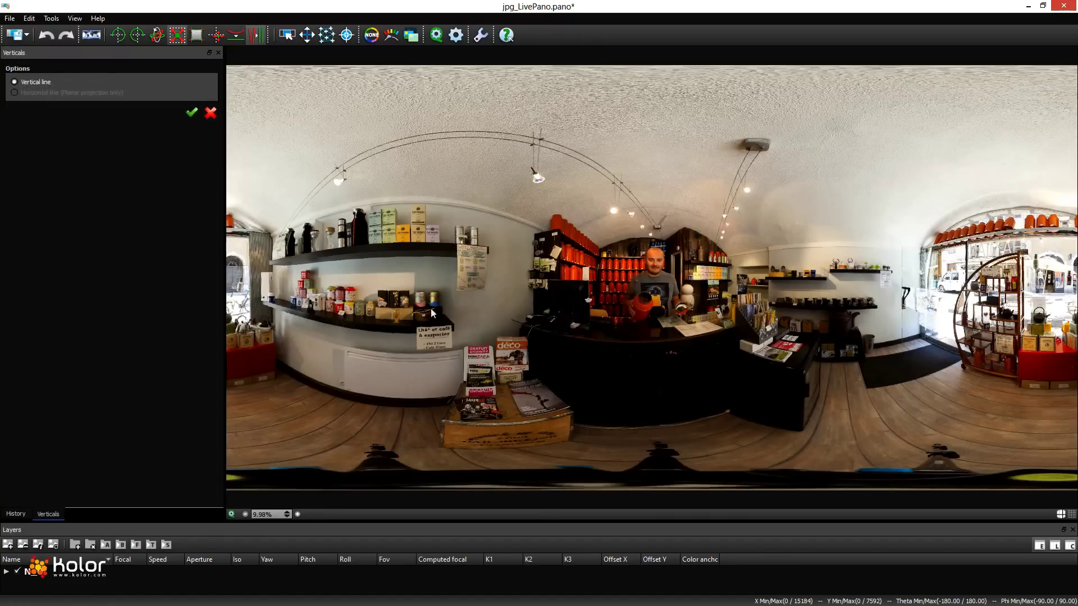
scroll(898, 321, "up", 5)
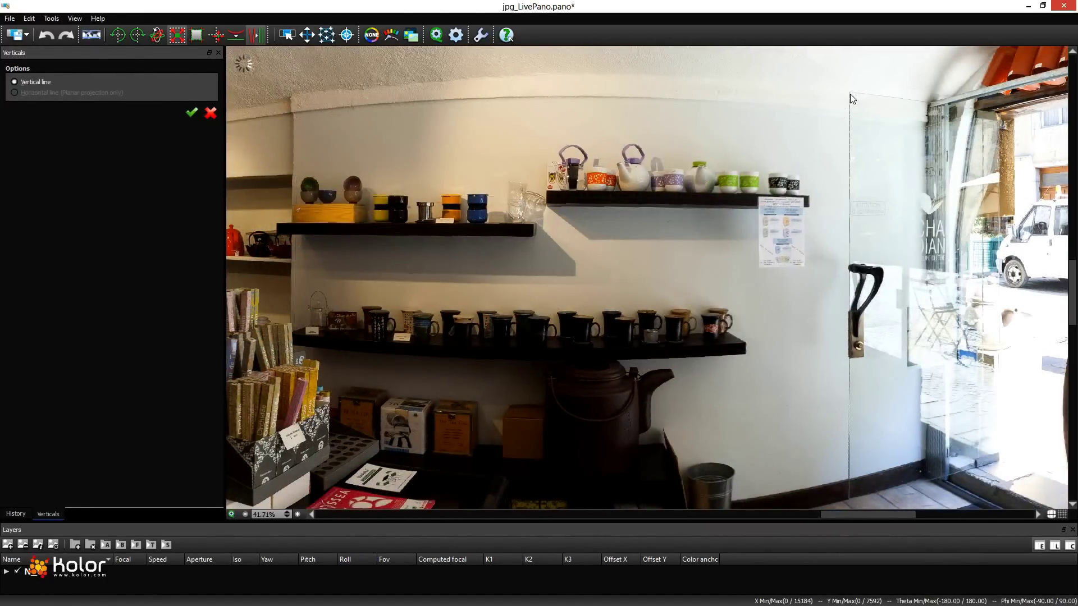
left_click_drag(850, 93, 850, 521)
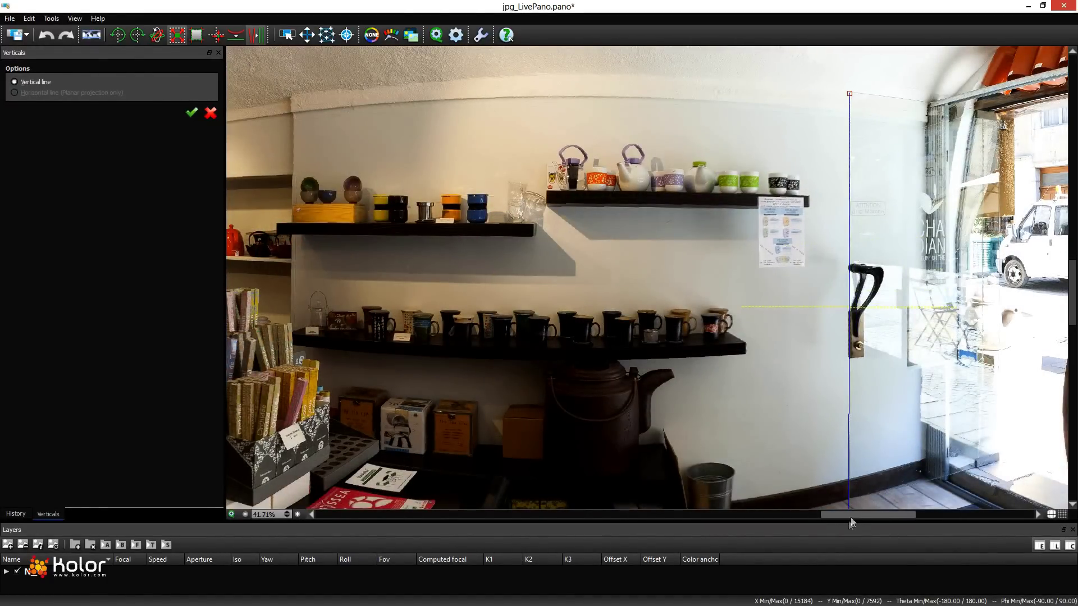
left_click_drag(853, 513, 379, 503)
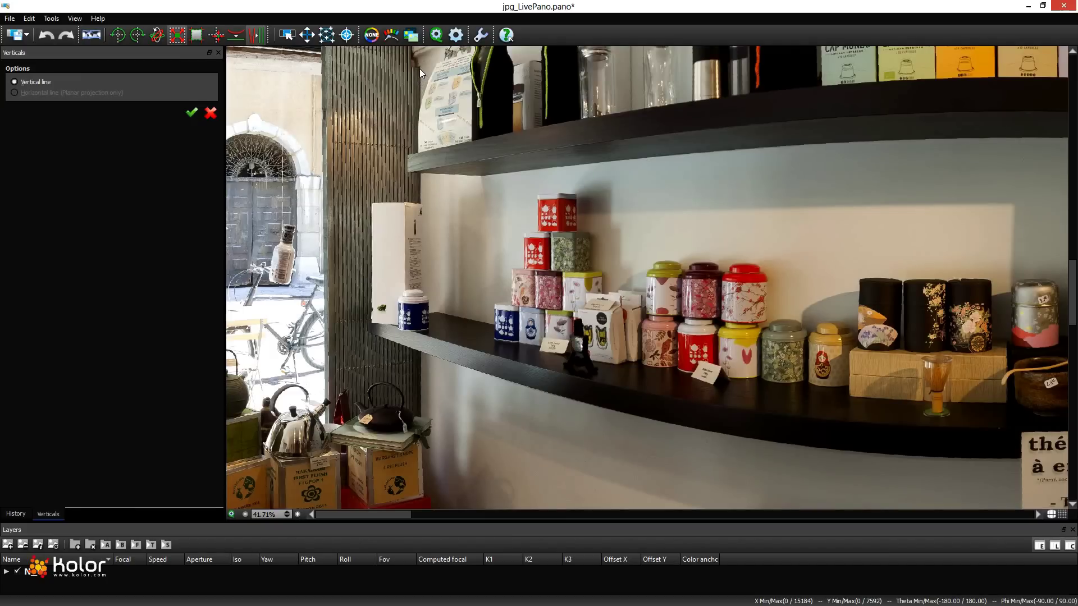
left_click_drag(420, 69, 424, 488)
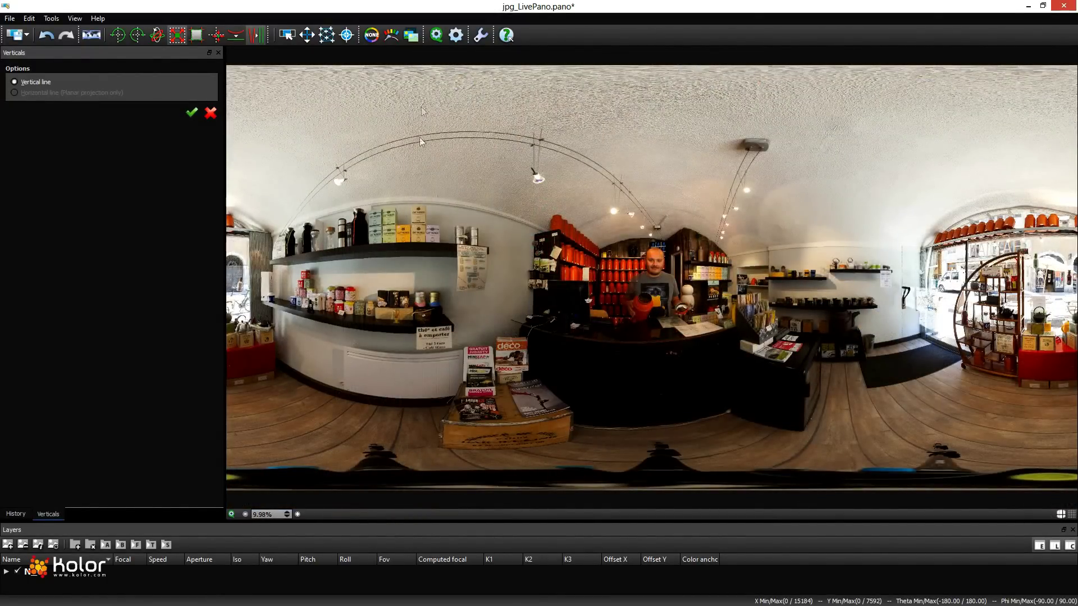
left_click_drag(320, 524, 334, 371)
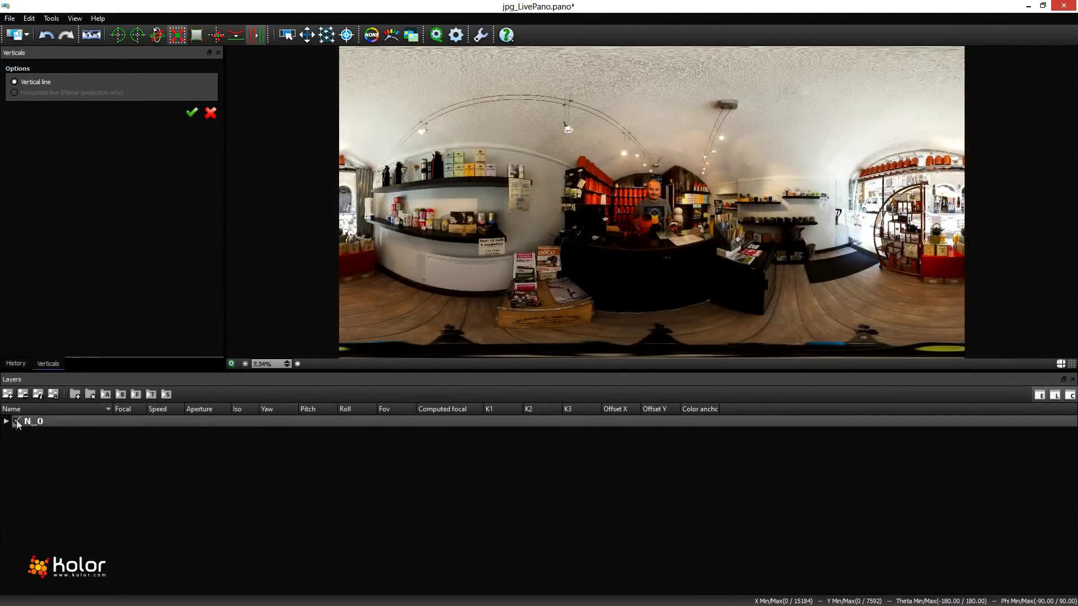
- Expand the N_0 layer group and uncheck the (1) vlcsnap image row
left_click(6, 422)
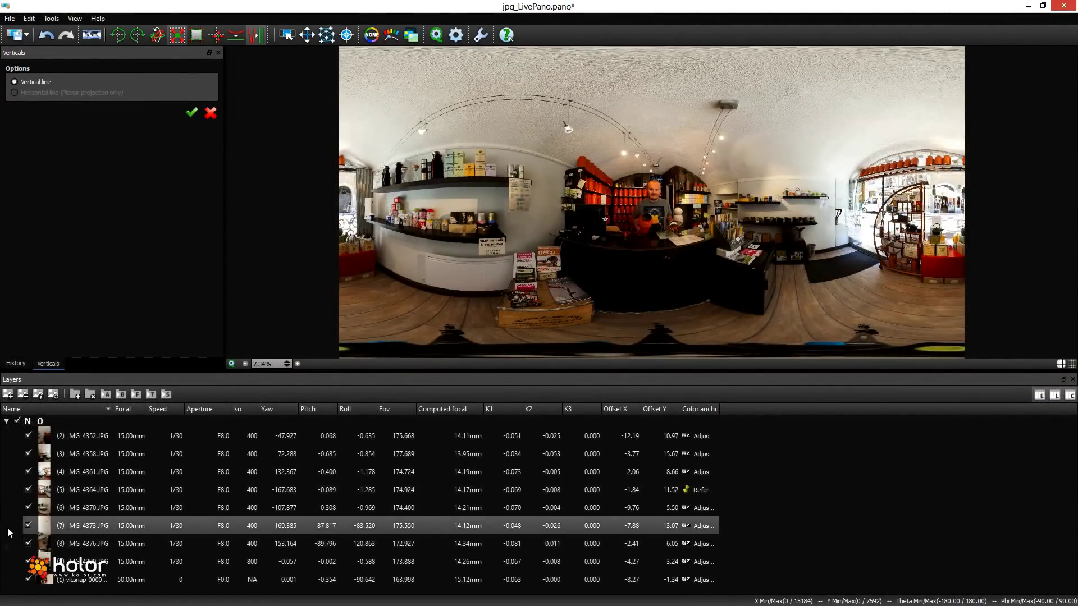
left_click(29, 580)
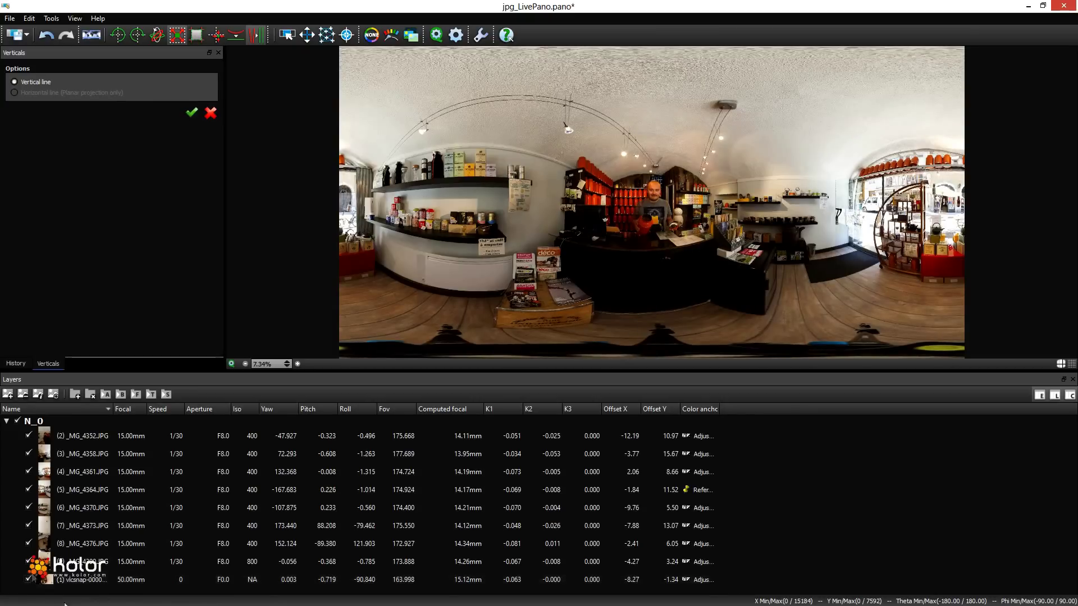
left_click(6, 422)
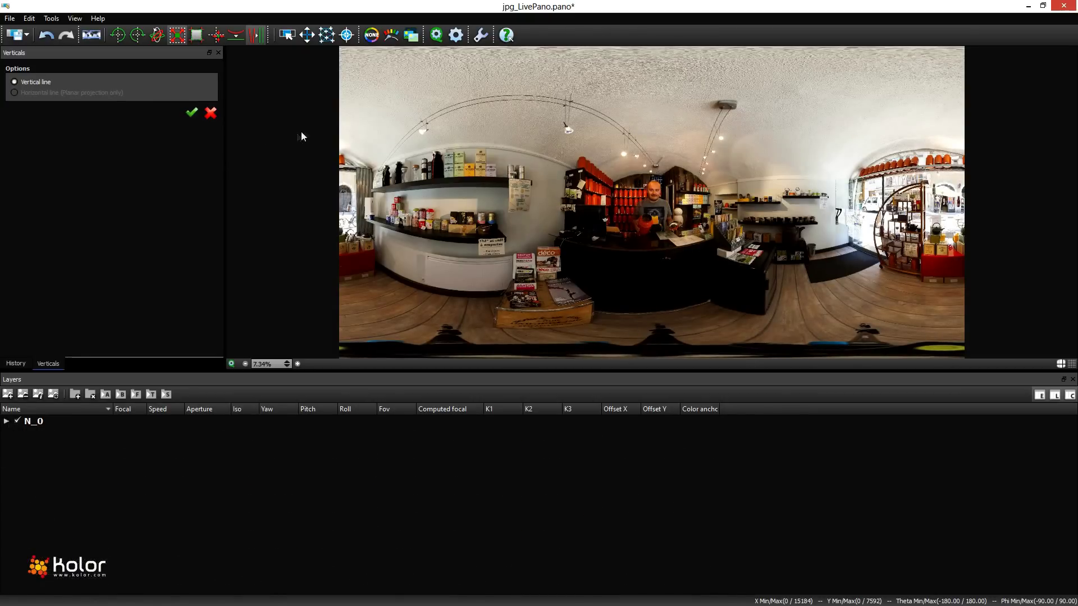
left_click(6, 422)
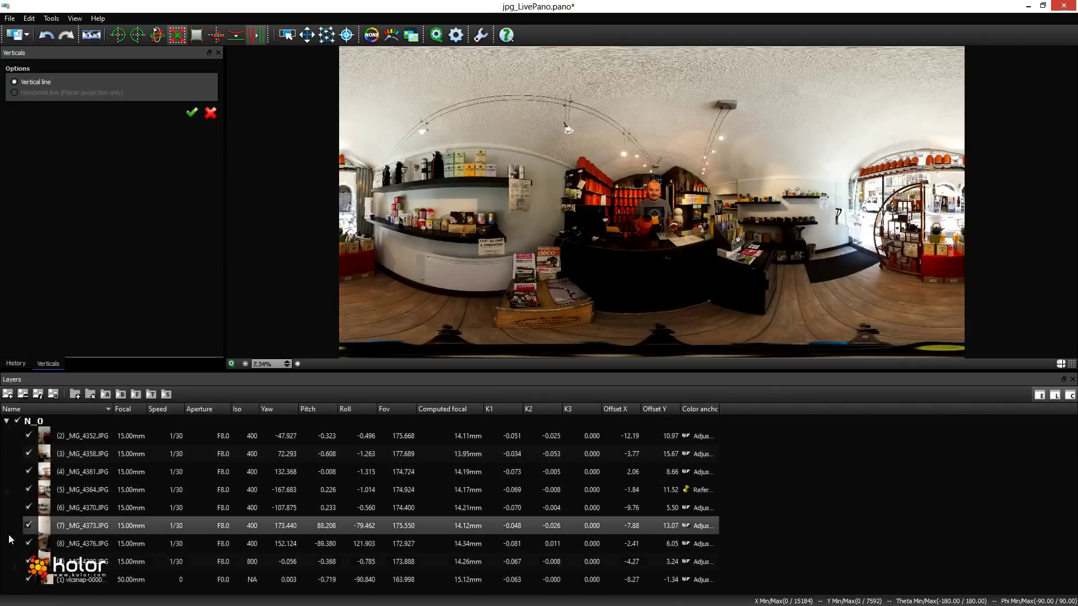
left_click(29, 578)
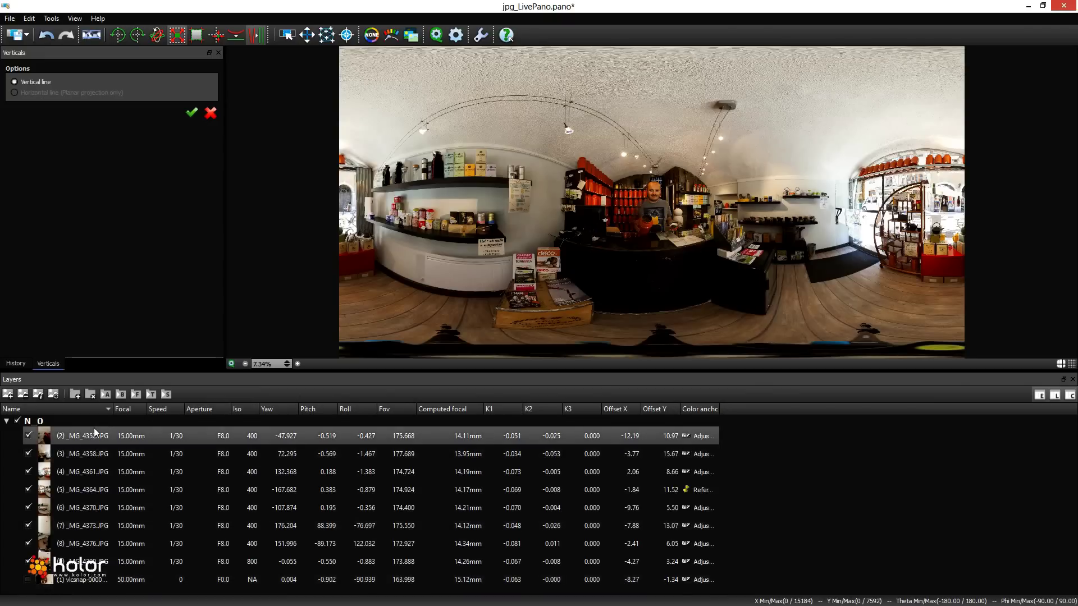
- Save the project in LivePano\jpg, renaming jpg_LivePano to chadian_LivePano.pano
left_click(10, 18)
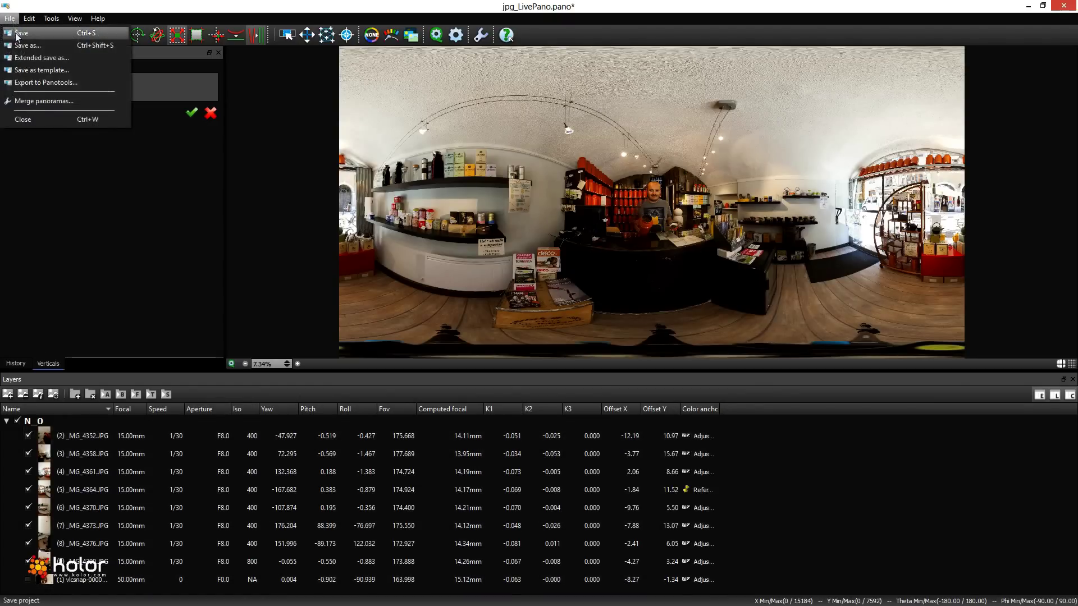
left_click(18, 34)
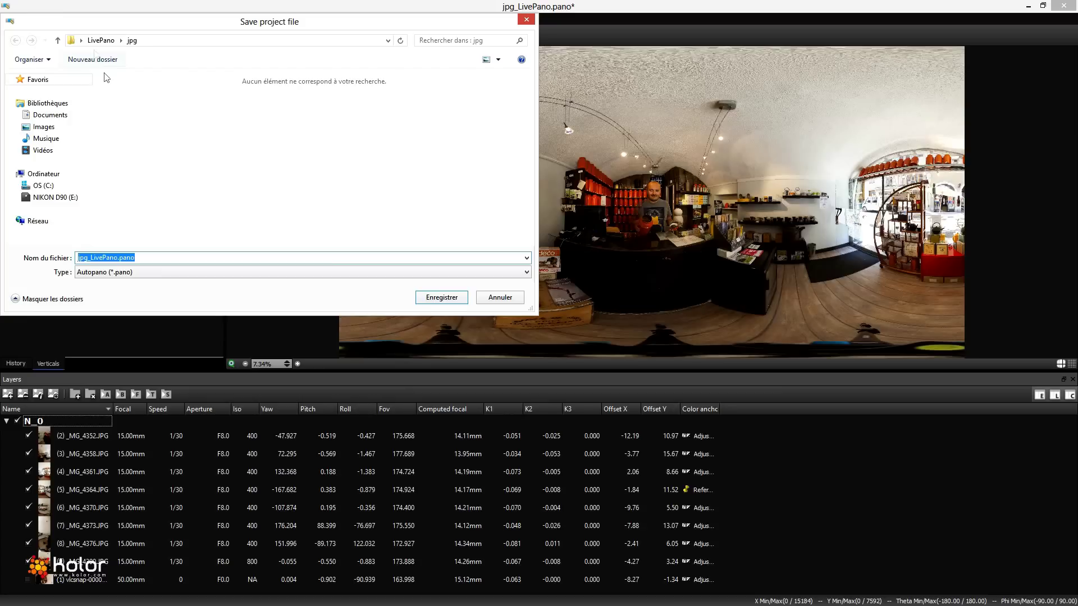
left_click(110, 40)
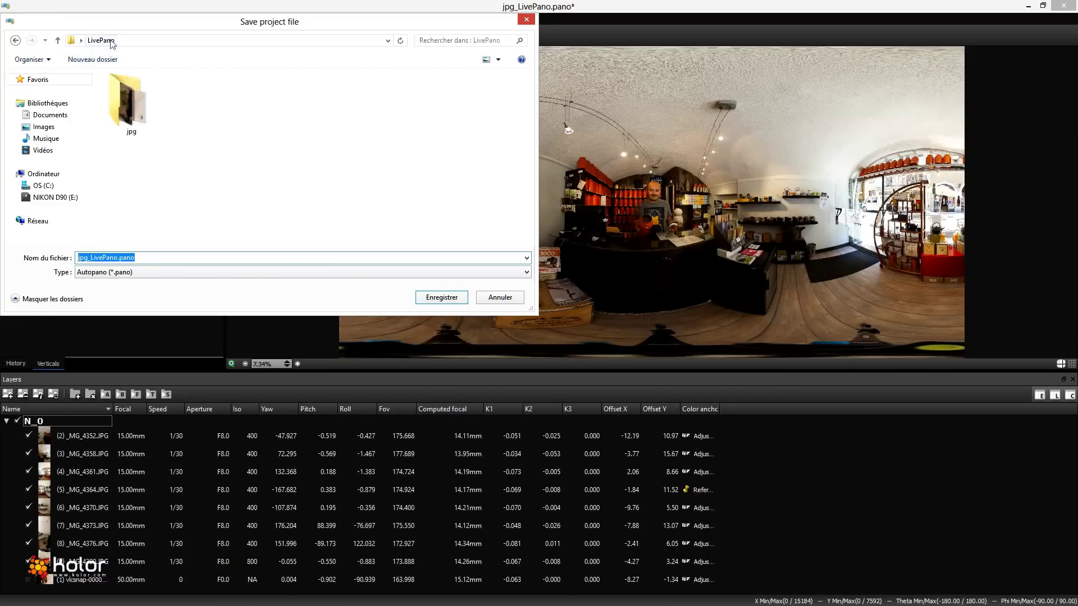
double_click(130, 99)
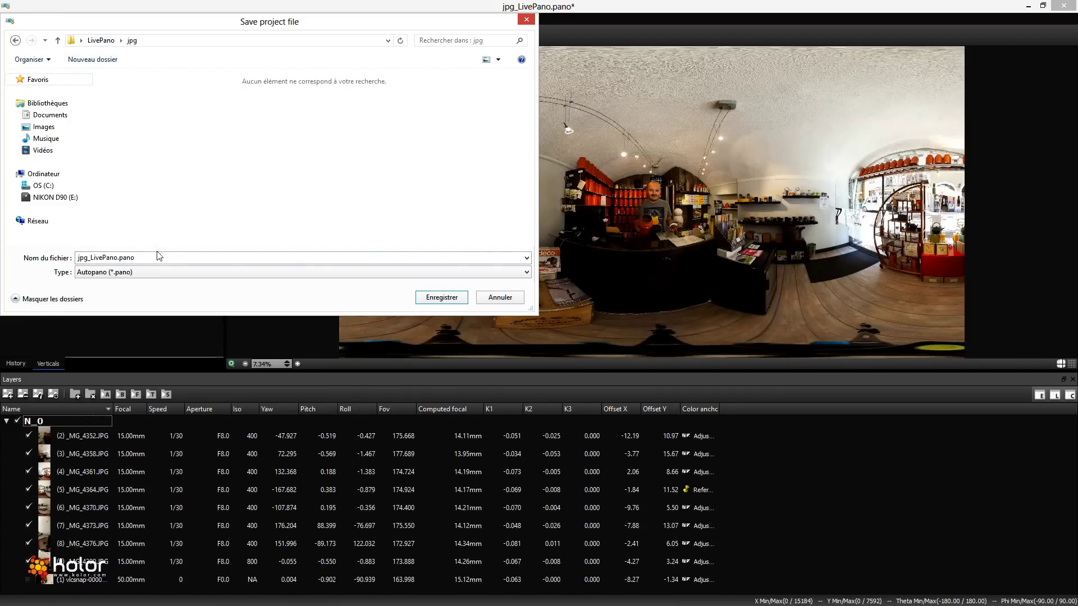
double_click(88, 259)
left_click(90, 258)
left_click_drag(89, 258, 76, 258)
type("chadian")
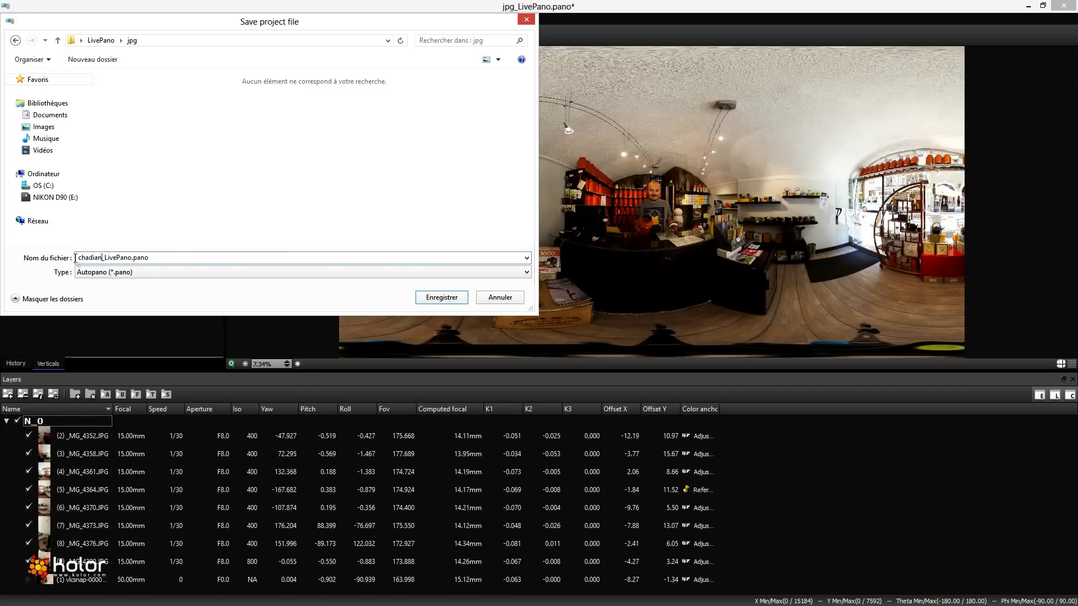
left_click(441, 299)
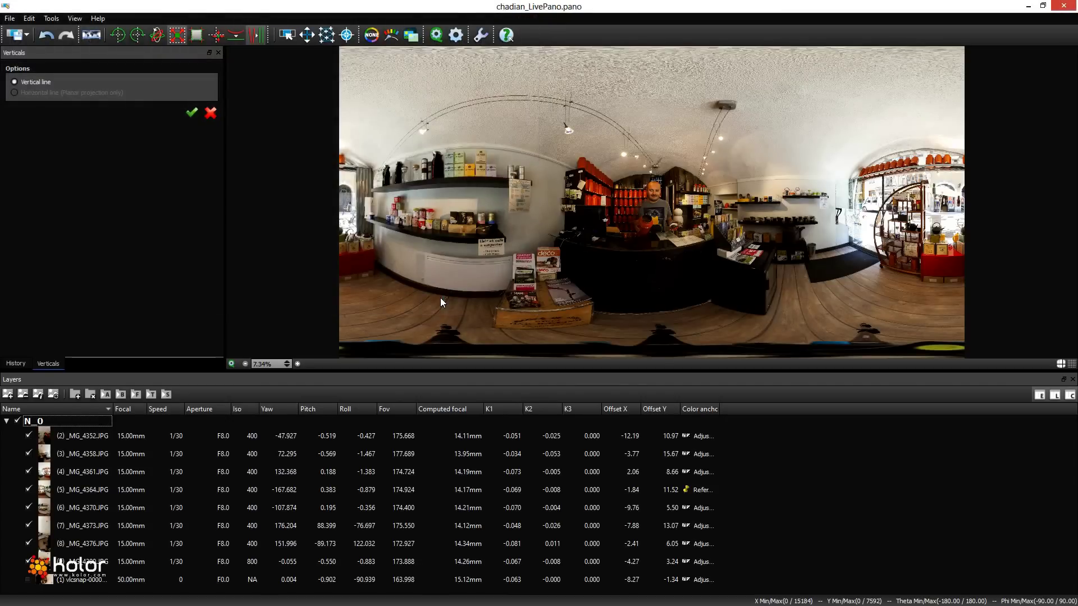
- Render the panorama to JPG with an output width of 15000
left_click(456, 36)
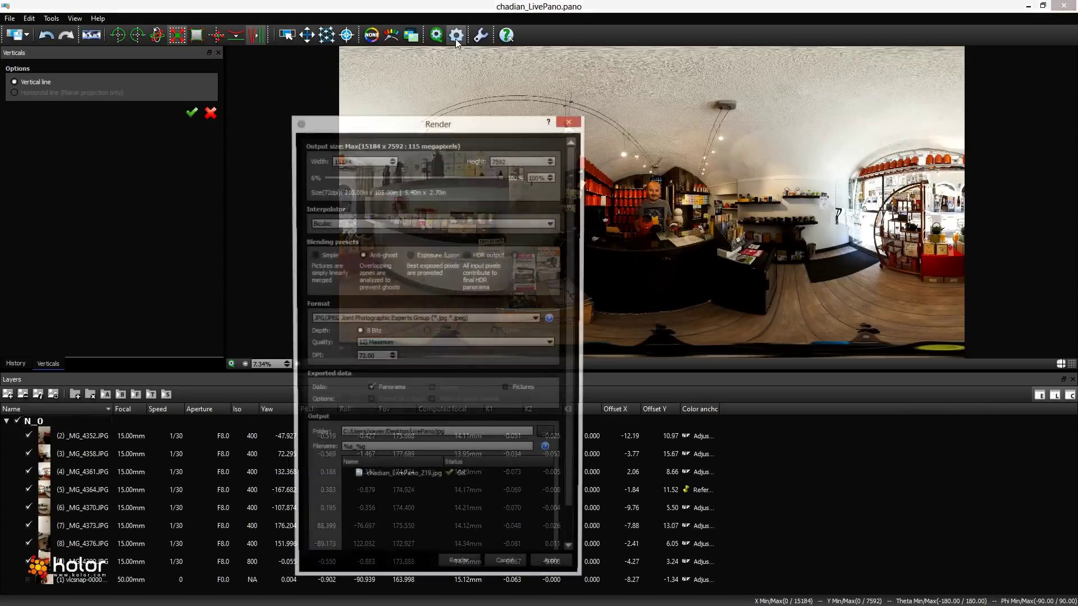
left_click_drag(360, 160, 330, 160)
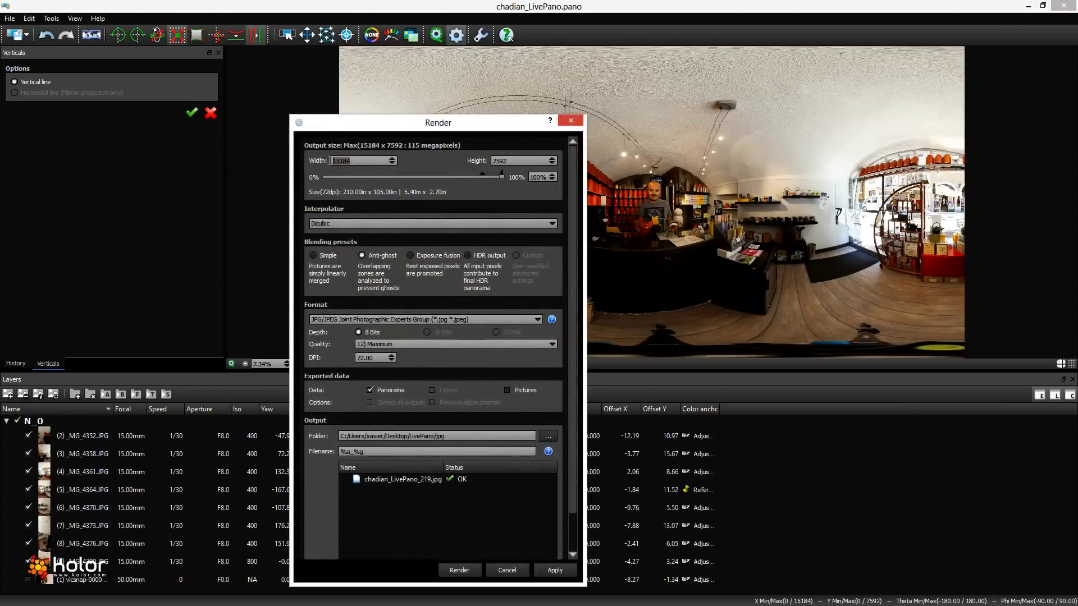
type("15000")
left_click(459, 570)
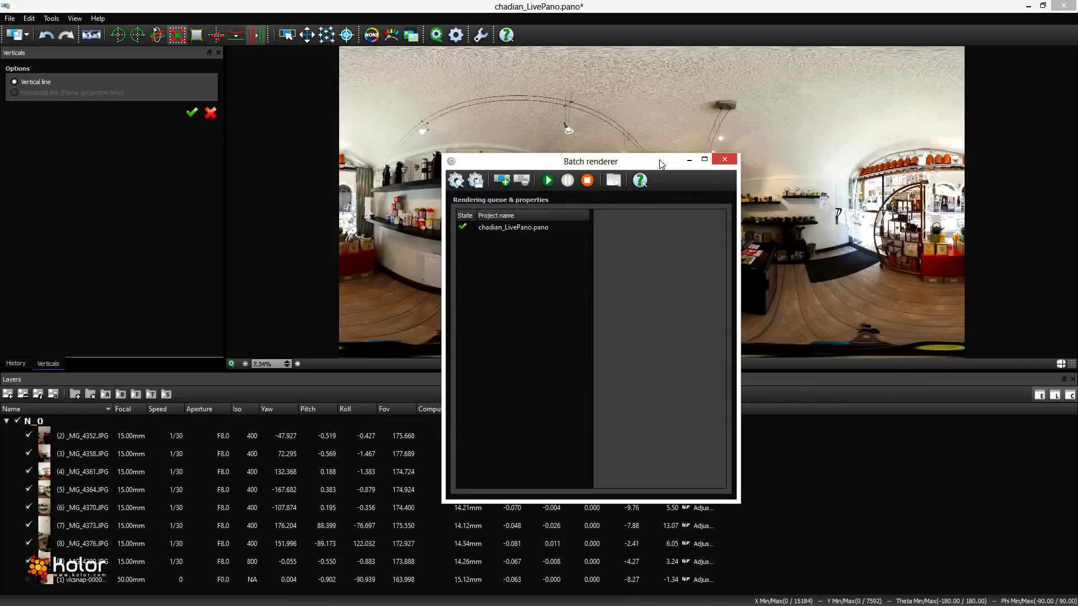
- Close the batch renderer and editor, then quit Autopano Giga, keeping the project changes
left_click(724, 160)
left_click(1063, 5)
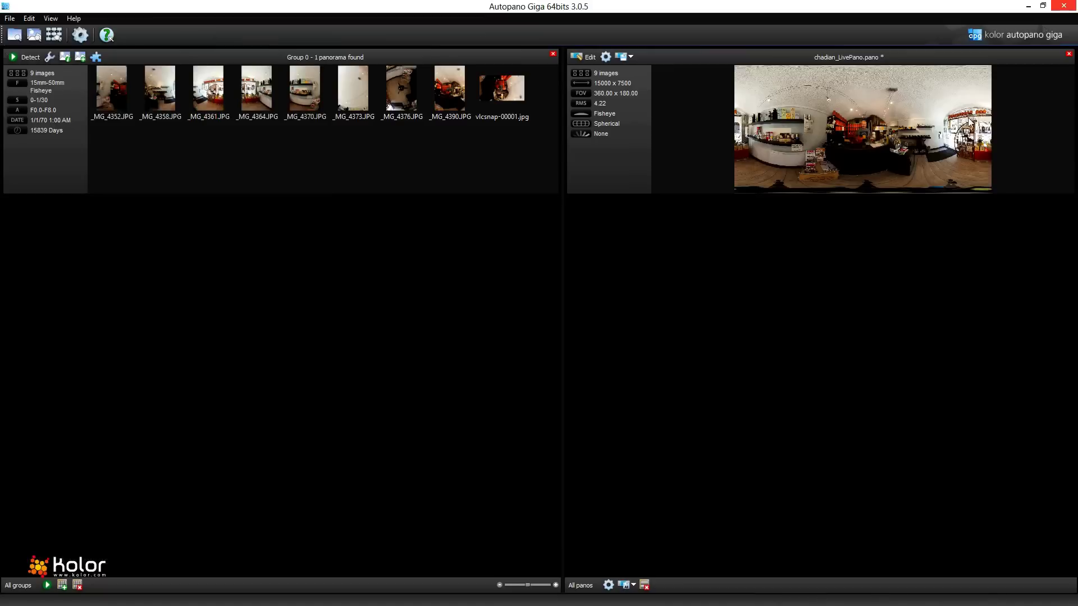
left_click(1062, 7)
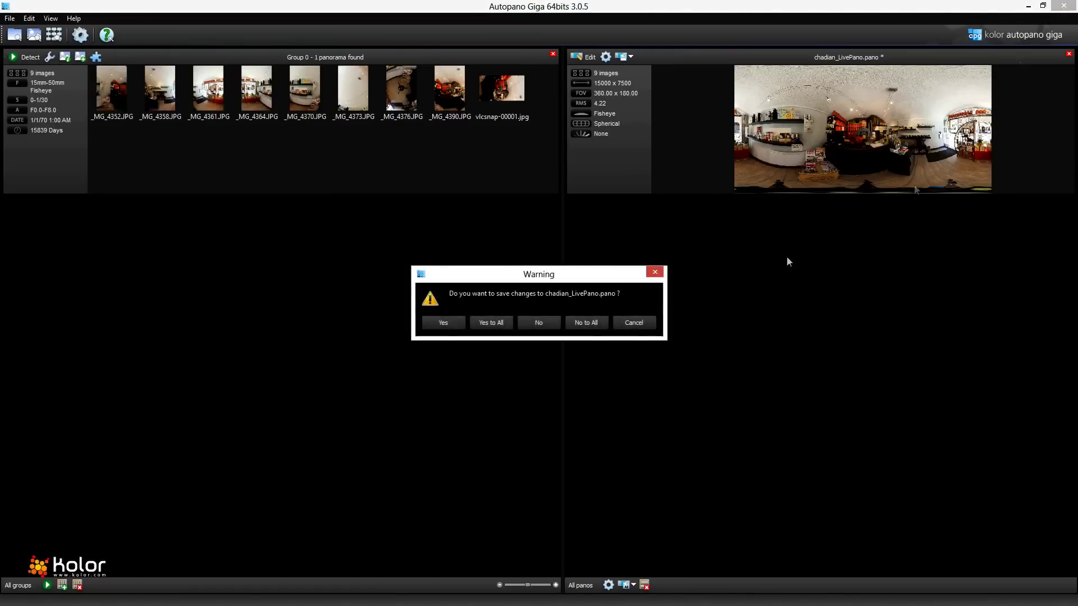
left_click(452, 326)
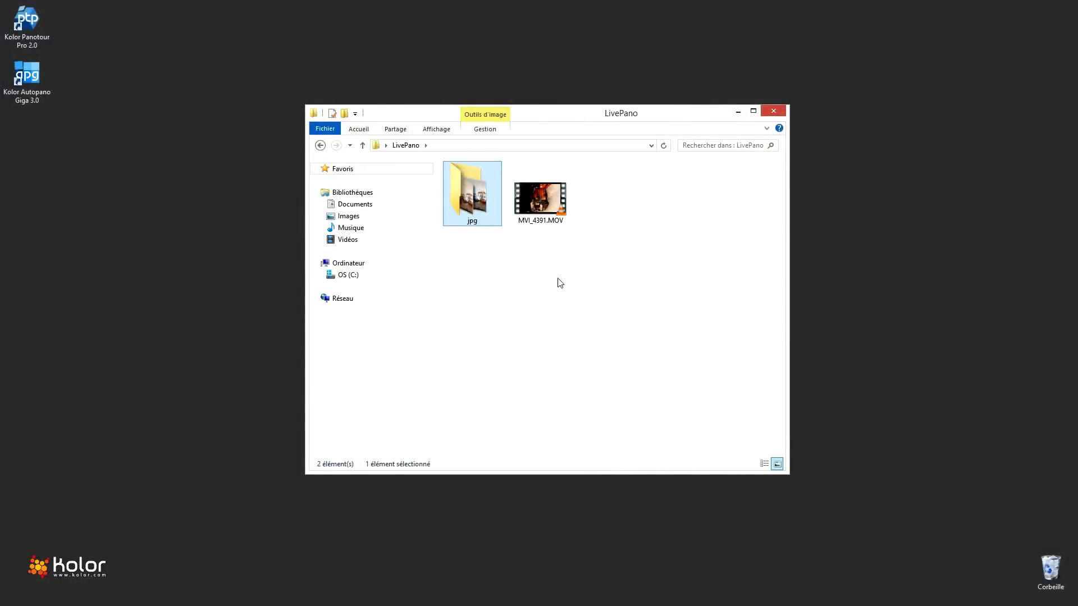
- Browse up into LivePano\jpg and select vlcsnap-00001.jpg and the chadian_LivePano.pano project
left_click(363, 145)
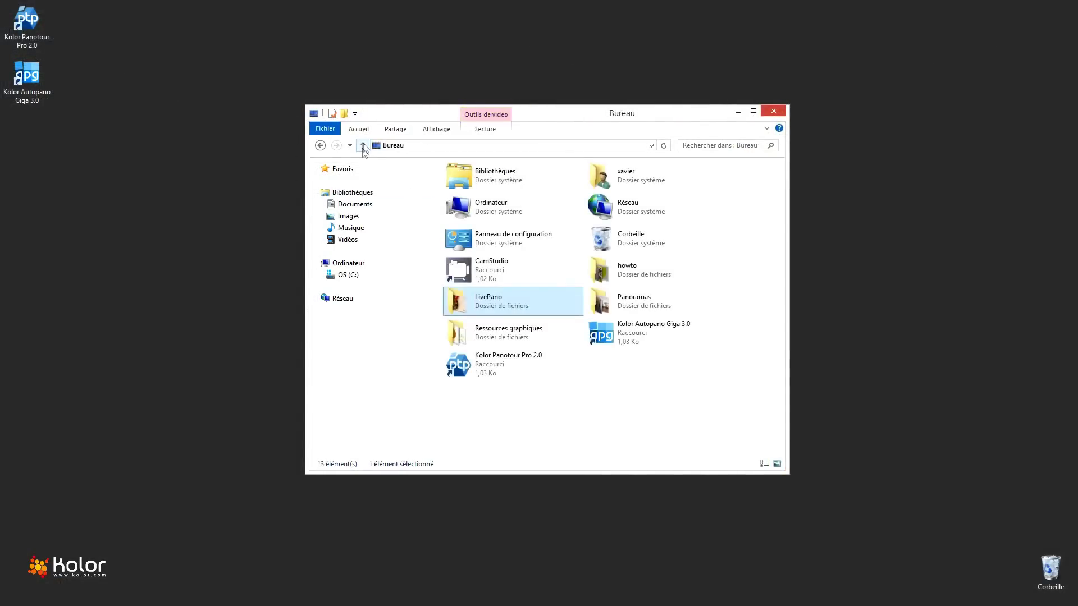
double_click(504, 298)
double_click(472, 204)
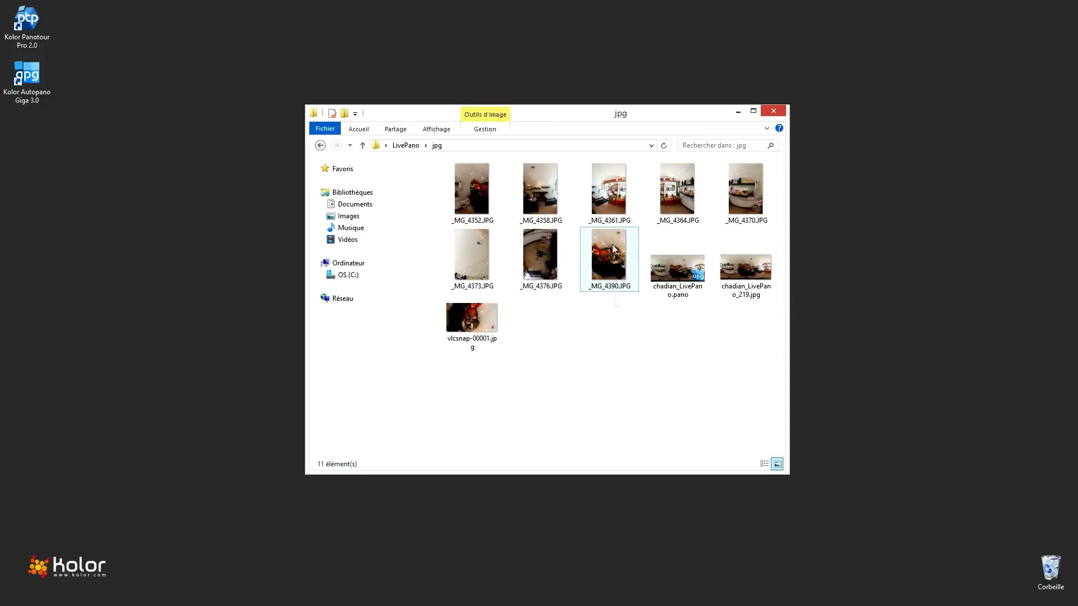
left_click(470, 322)
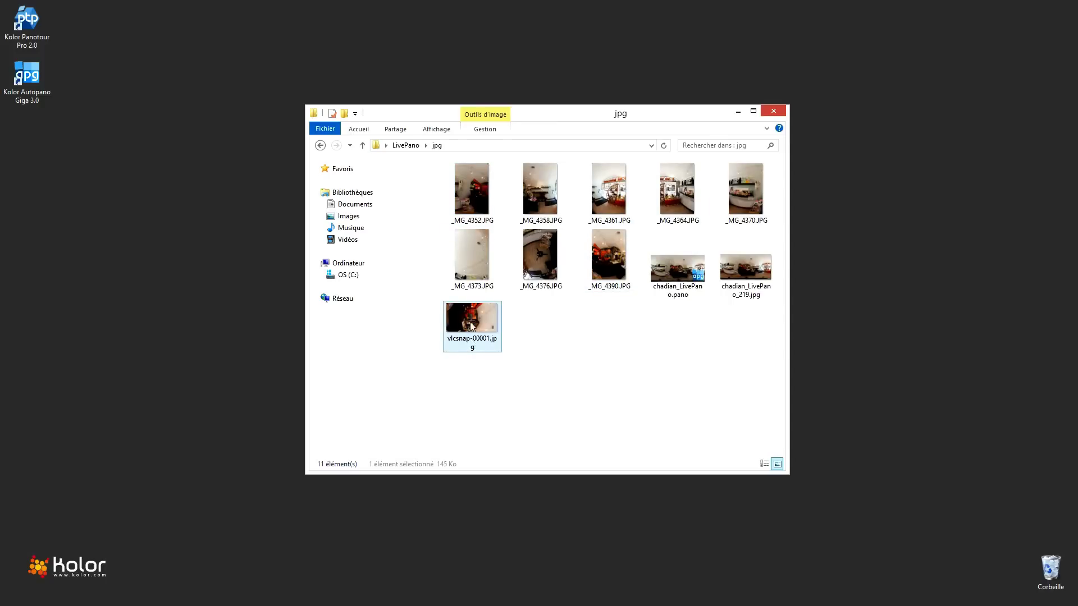
left_click(682, 286)
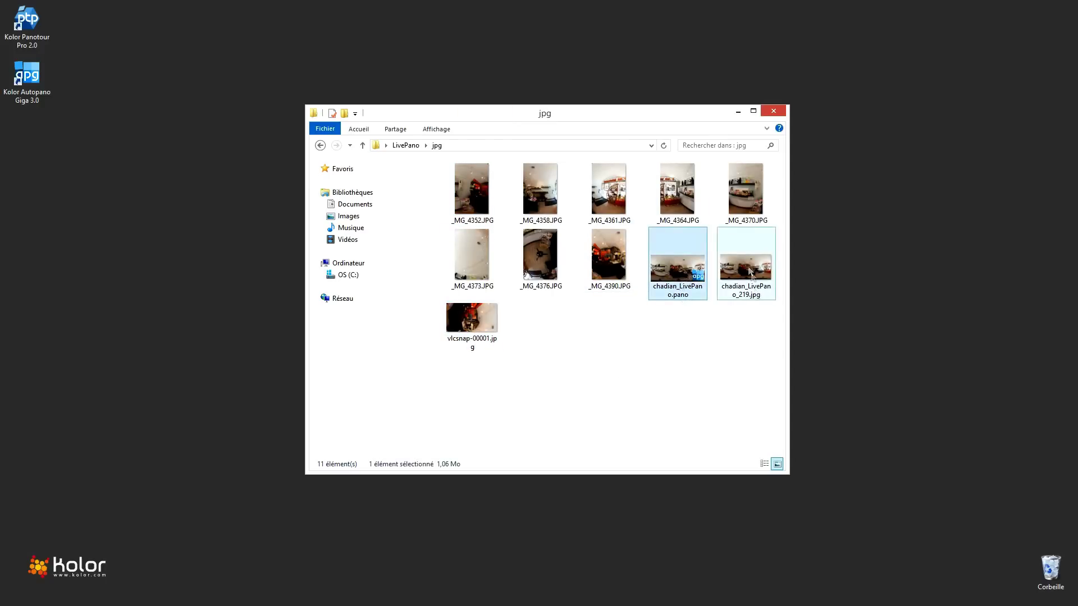